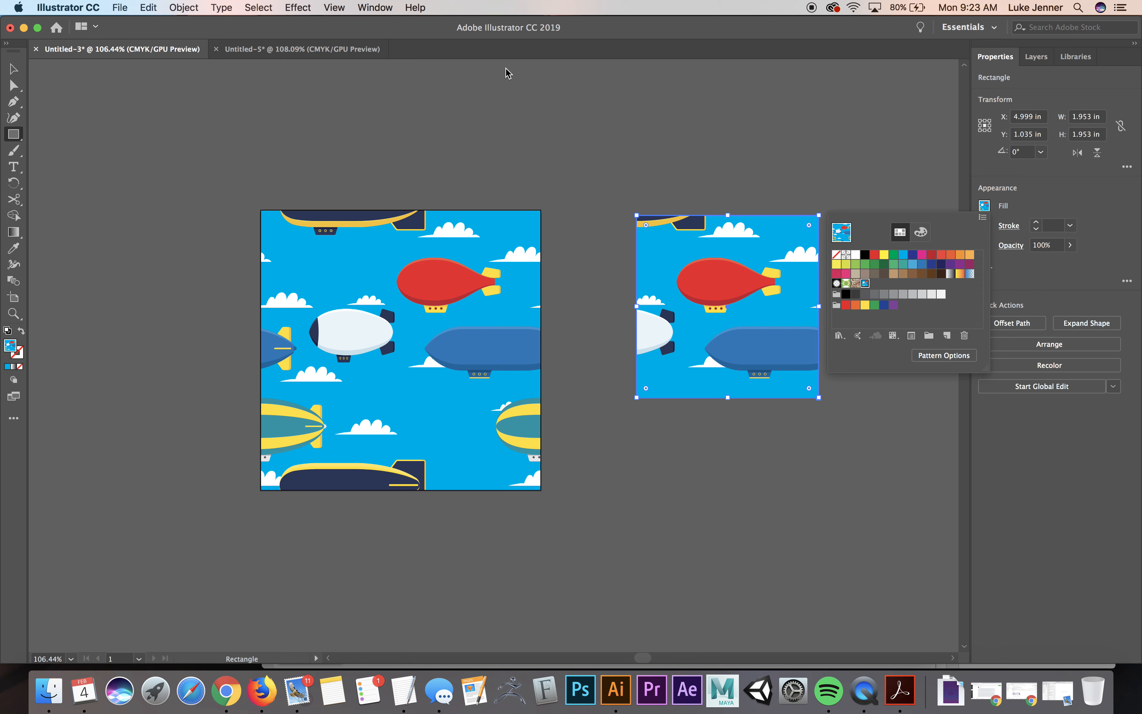
- Create a new 3 x 3 in document with one artboard
left_click(307, 49)
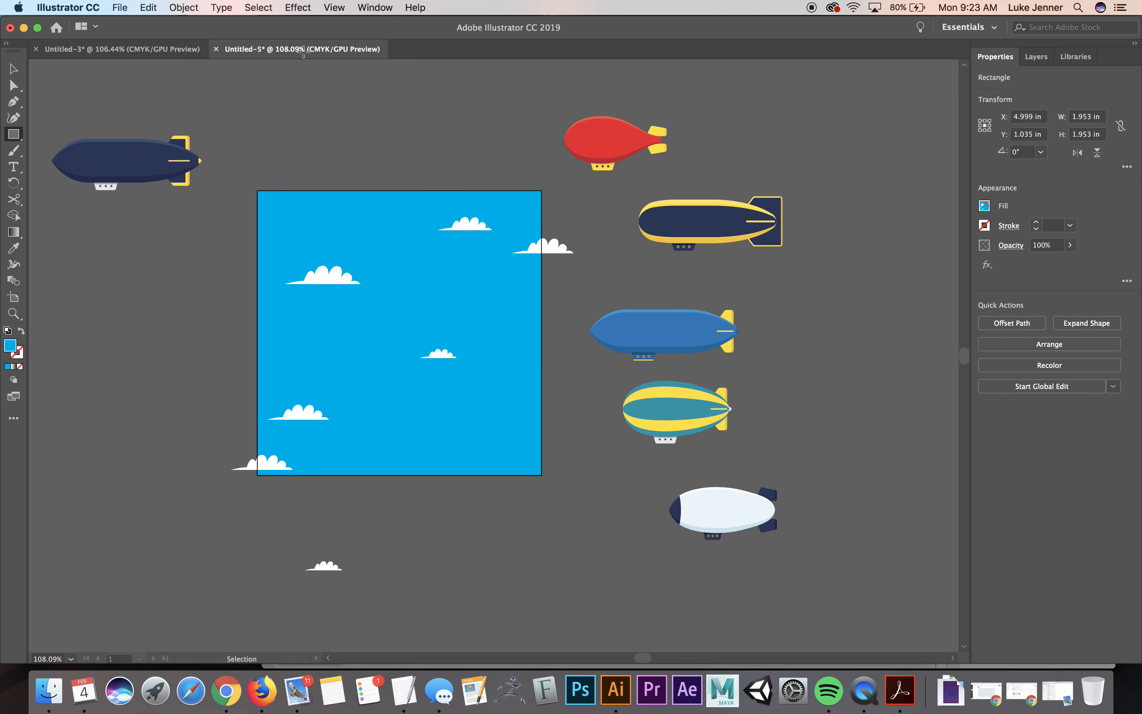
left_click(123, 4)
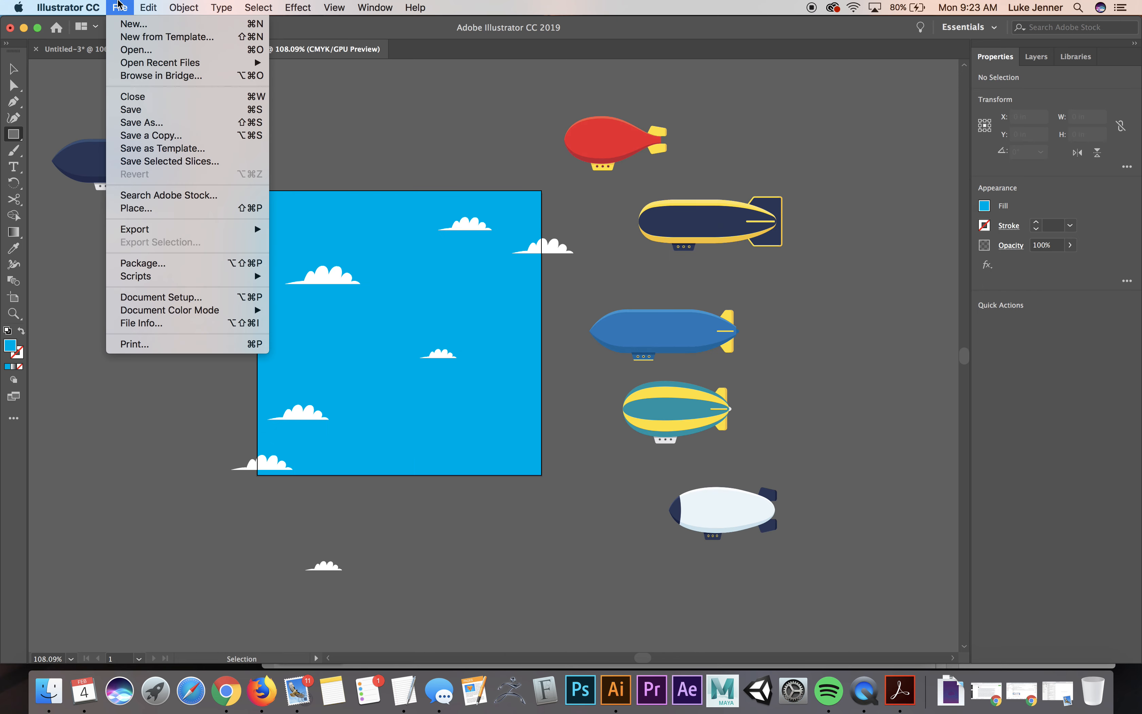
left_click(142, 26)
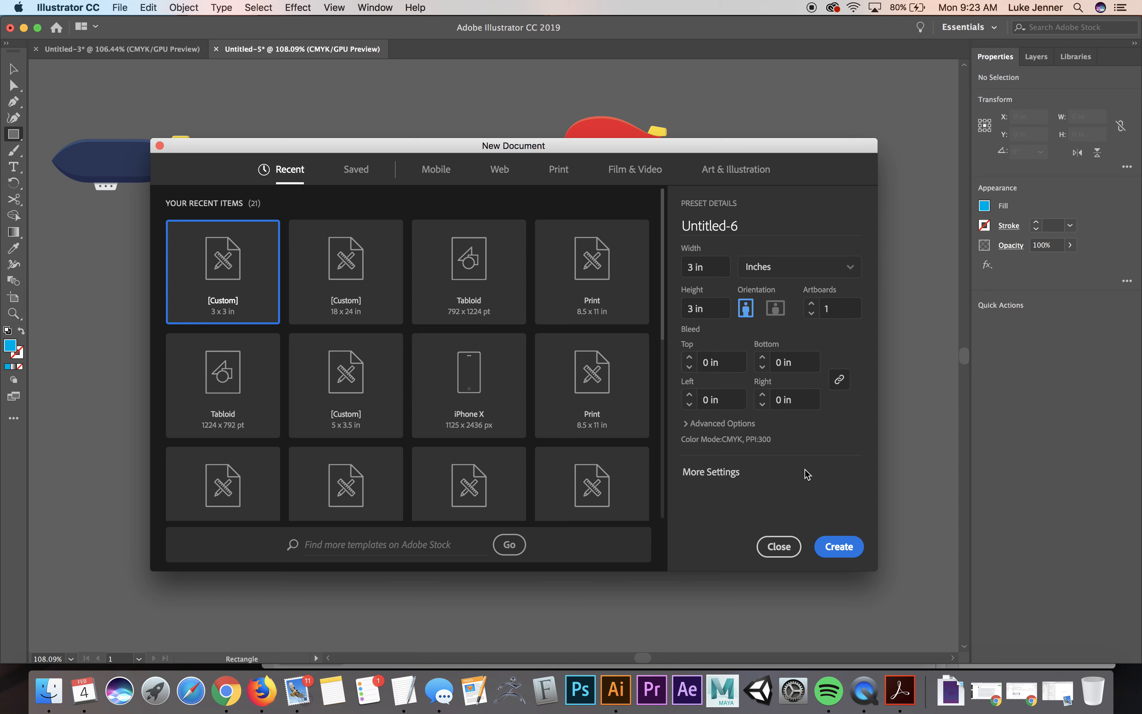
left_click(837, 546)
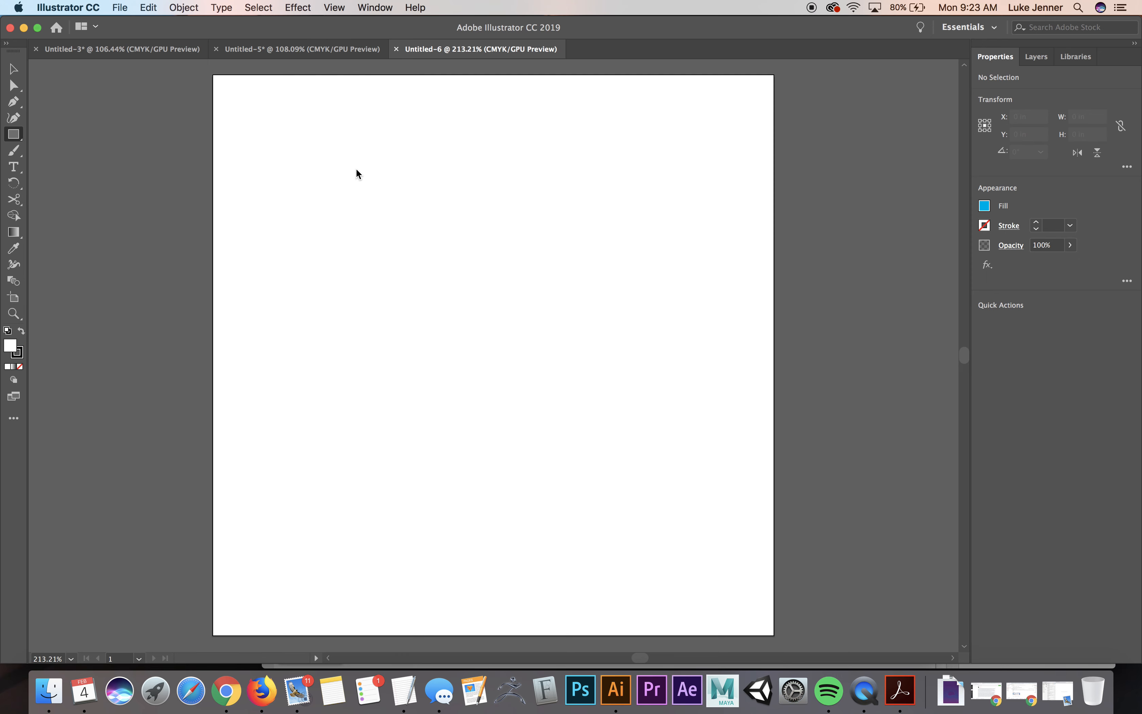
- Copy the five airships beside the artboard and a few clouds from Untitled-5 and paste them into Untitled-6
left_click(277, 50)
key("v")
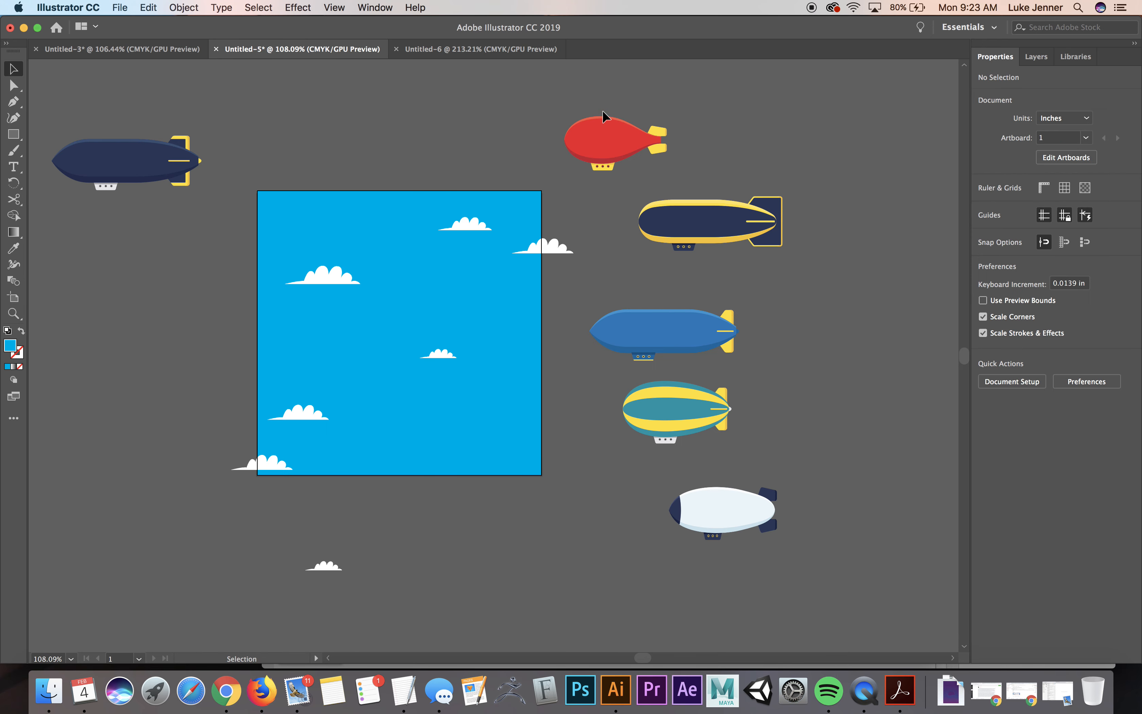
left_click_drag(737, 543, 614, 142)
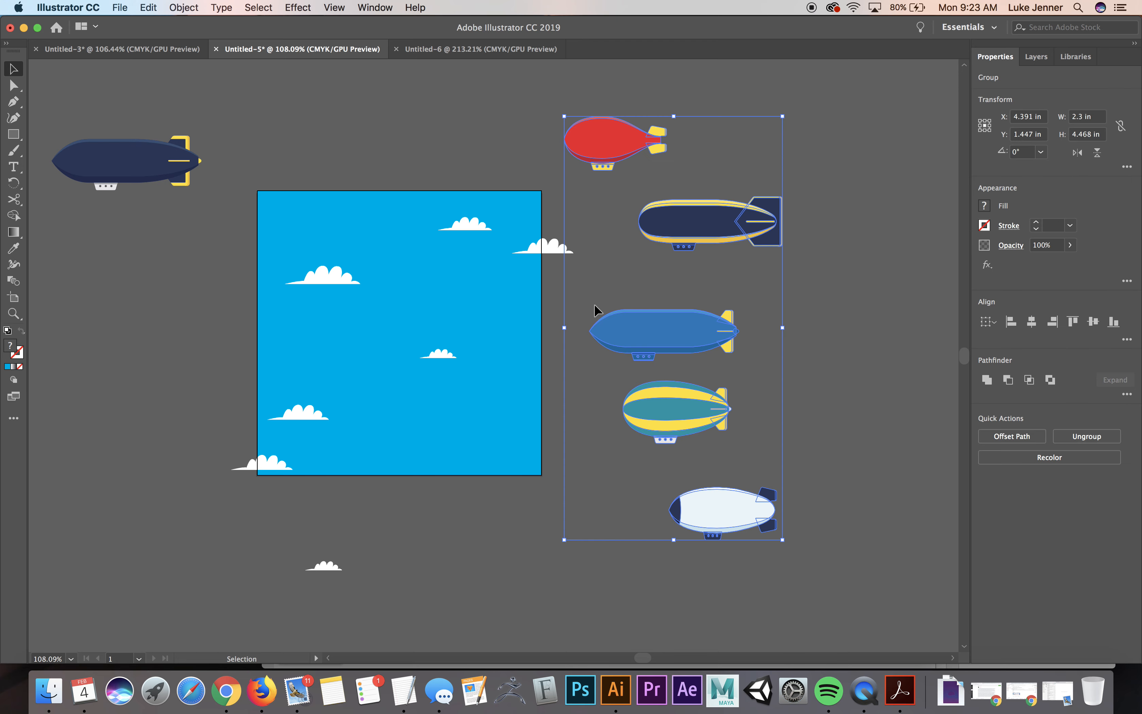
left_click(544, 240, "shift")
left_click(476, 227, "shift")
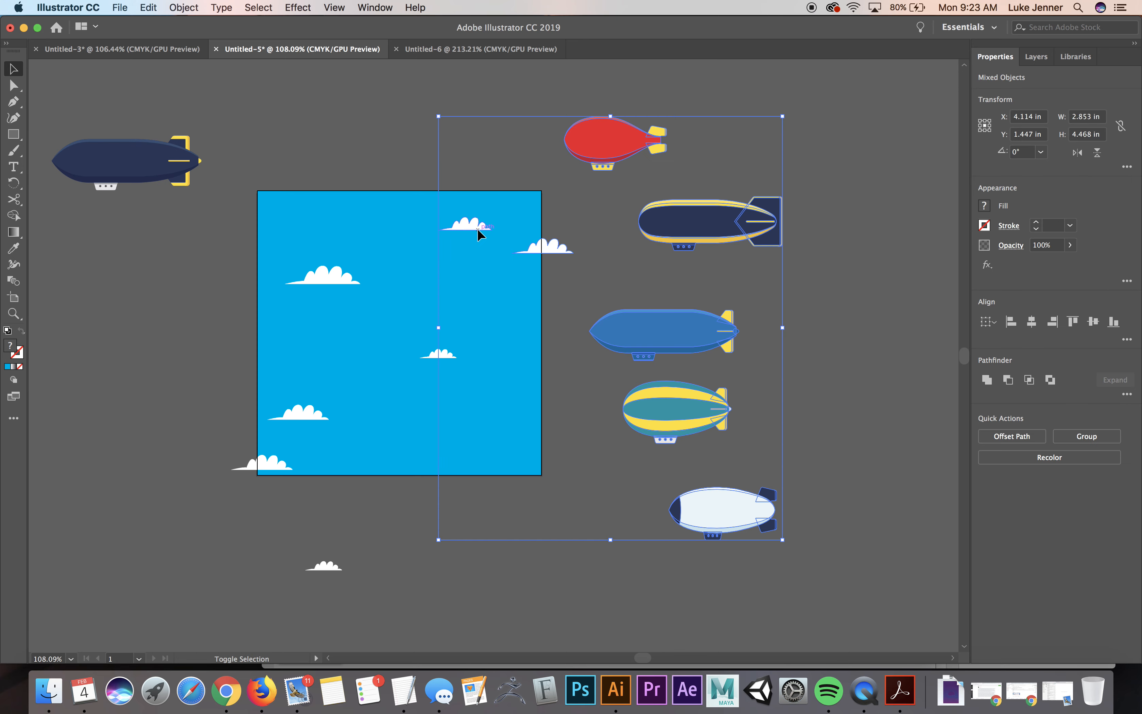
key("a")
key("v")
key("super+c")
left_click(433, 49)
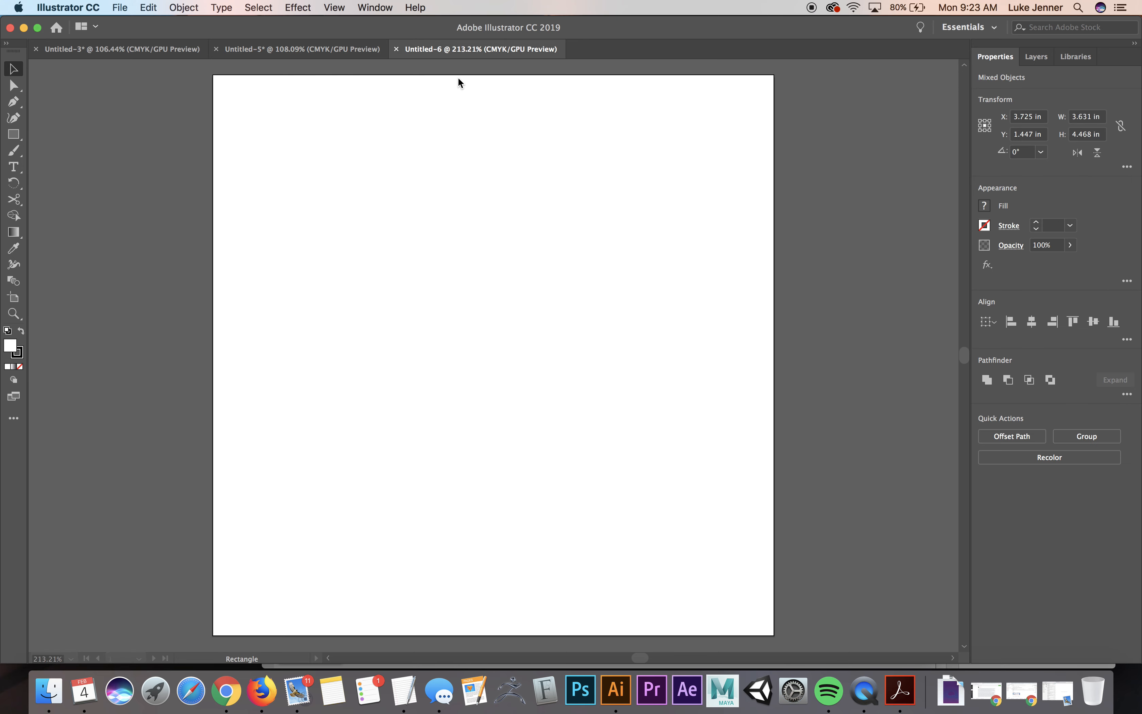
key("super+v")
- Move the pasted airships and clouds off to the right side of the blank artboard
left_click_drag(601, 206, 454, 225)
left_click_drag(543, 265, 808, 239)
left_click(461, 256)
left_click_drag(461, 257, 422, 276)
- Draw a background square about 3 in wide covering the artboard and fill it with bright sky blue
key("m")
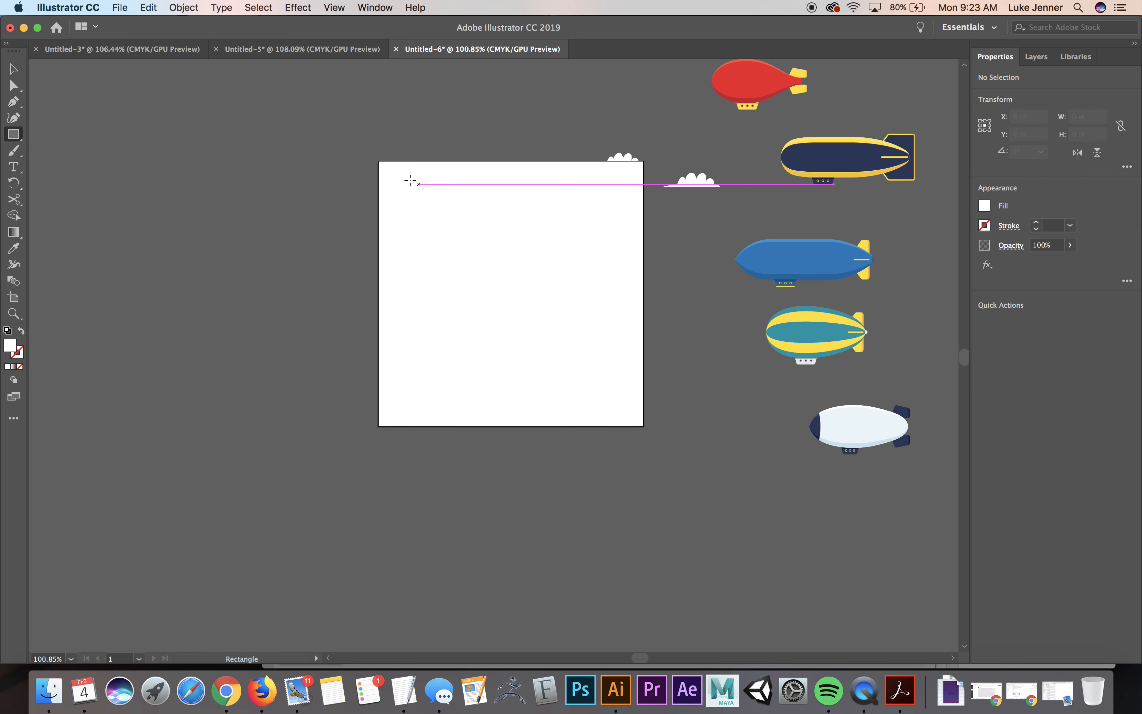
left_click_drag(380, 162, 645, 426)
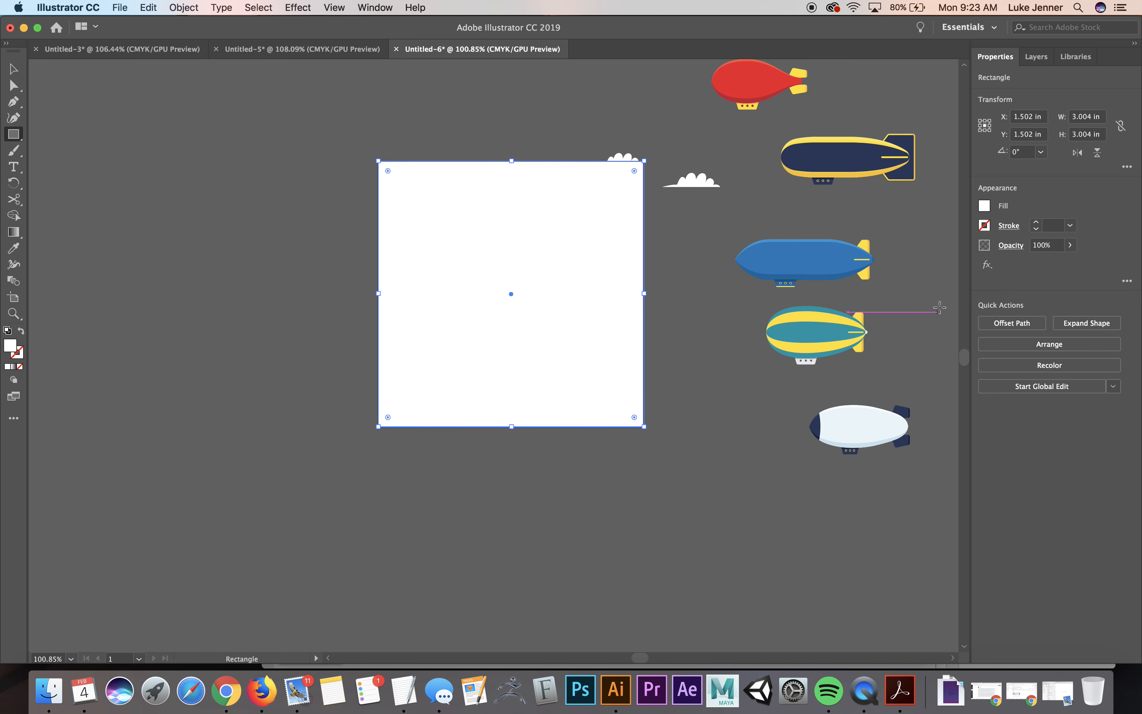
left_click(985, 208)
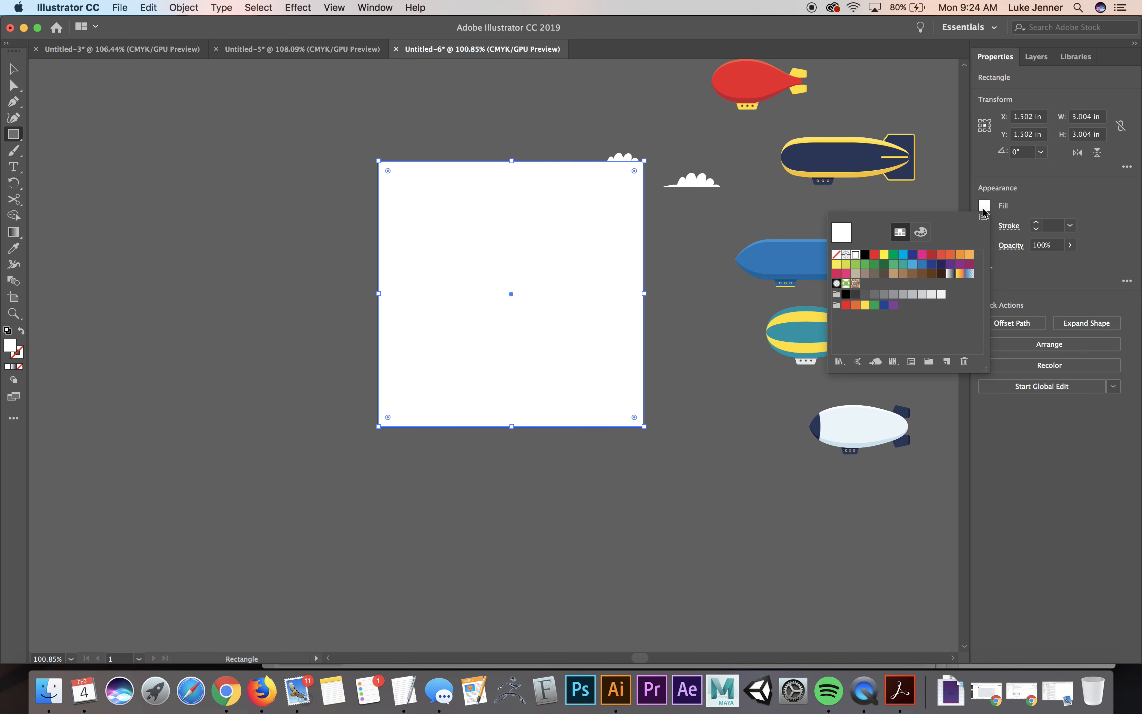
left_click(903, 255)
left_click(673, 283)
- Place the navy-and-yellow airship across the artboard's top edge and send the blue background square behind all artwork
key("v")
left_click(693, 293)
left_click_drag(810, 186, 421, 172)
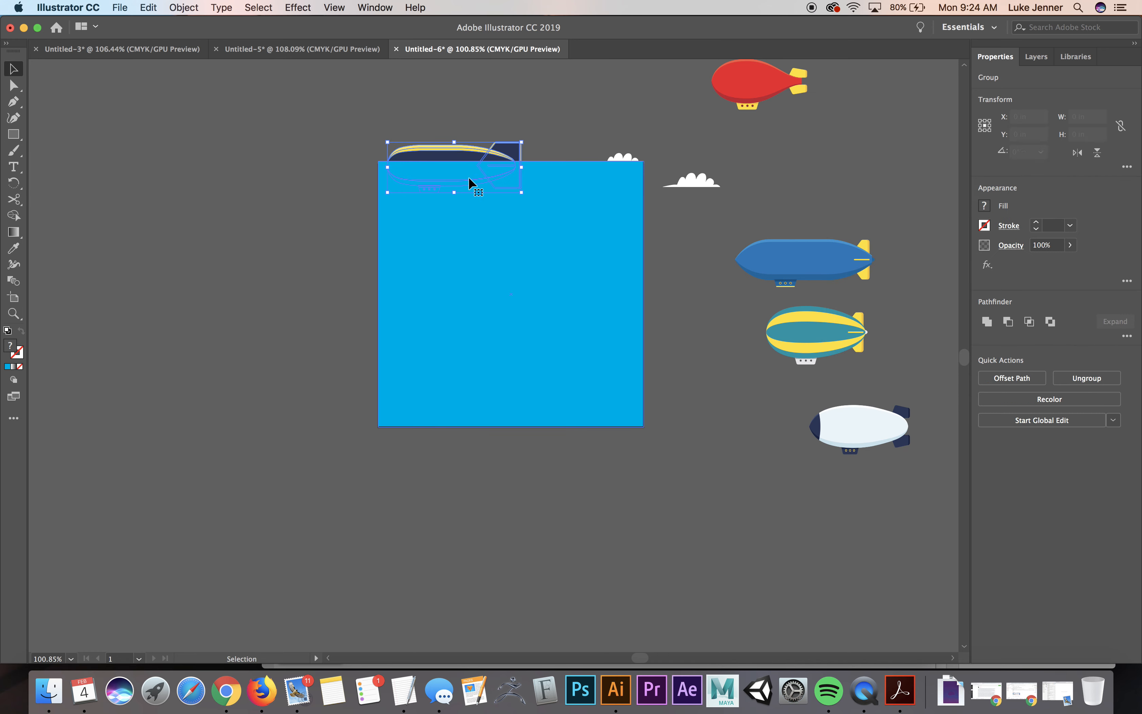
left_click(440, 302)
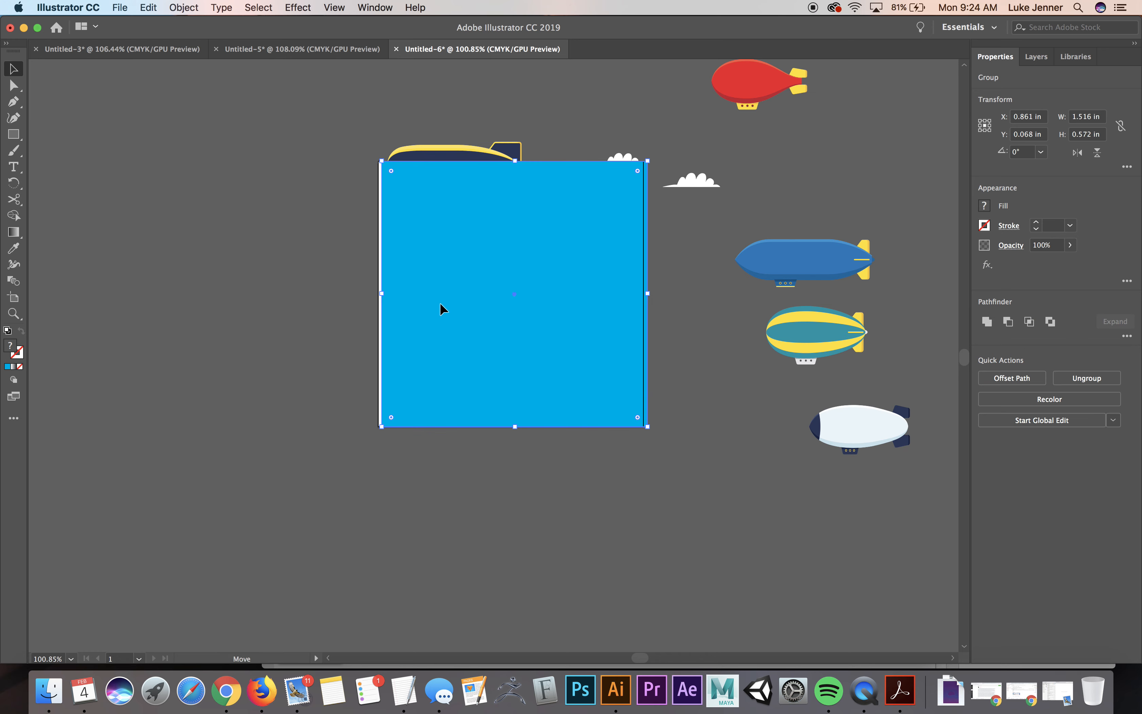
right_click(440, 302)
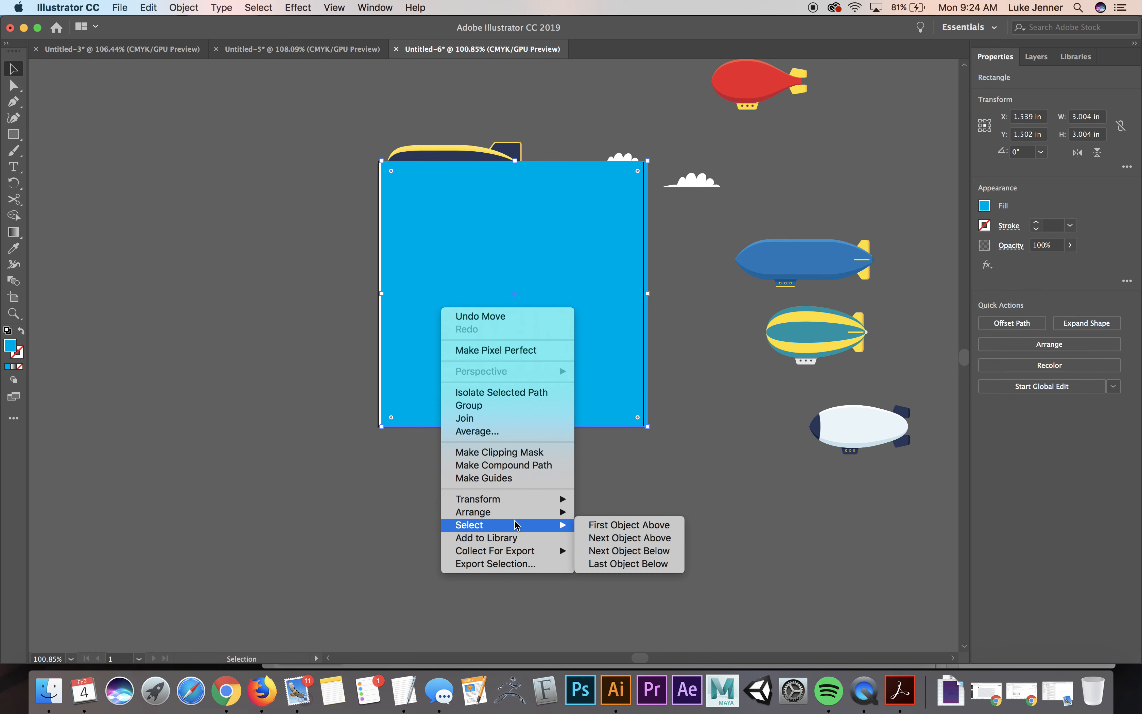
mouse_move(519, 514)
left_click(609, 550)
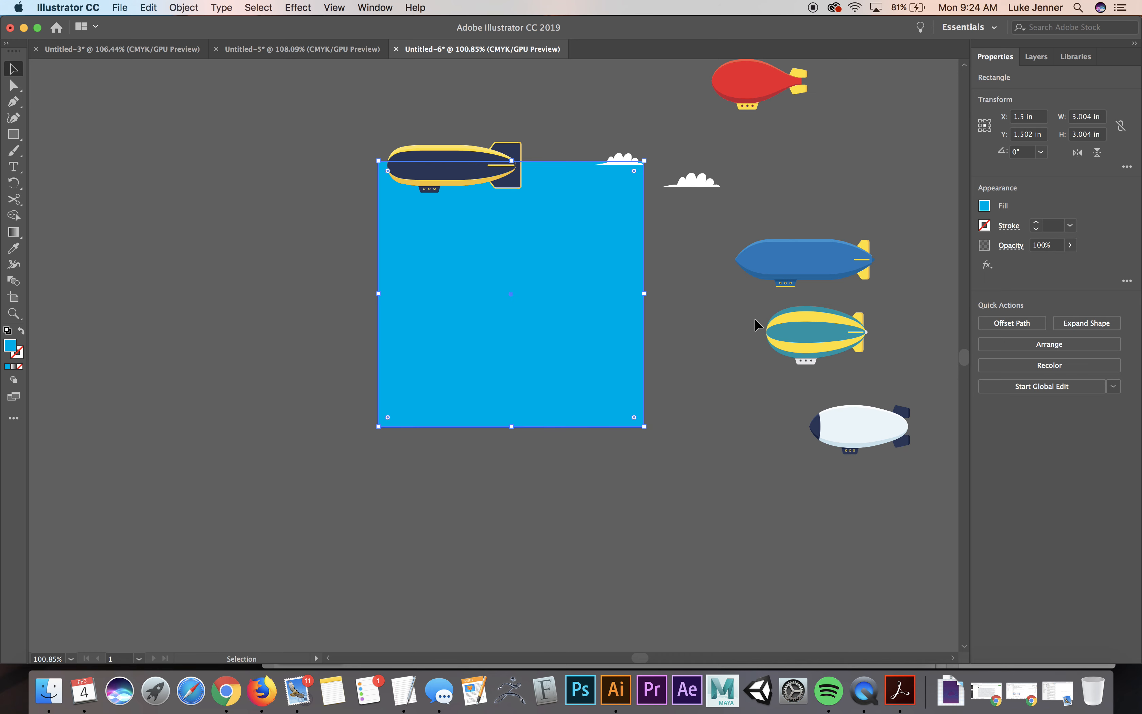
left_click(696, 298)
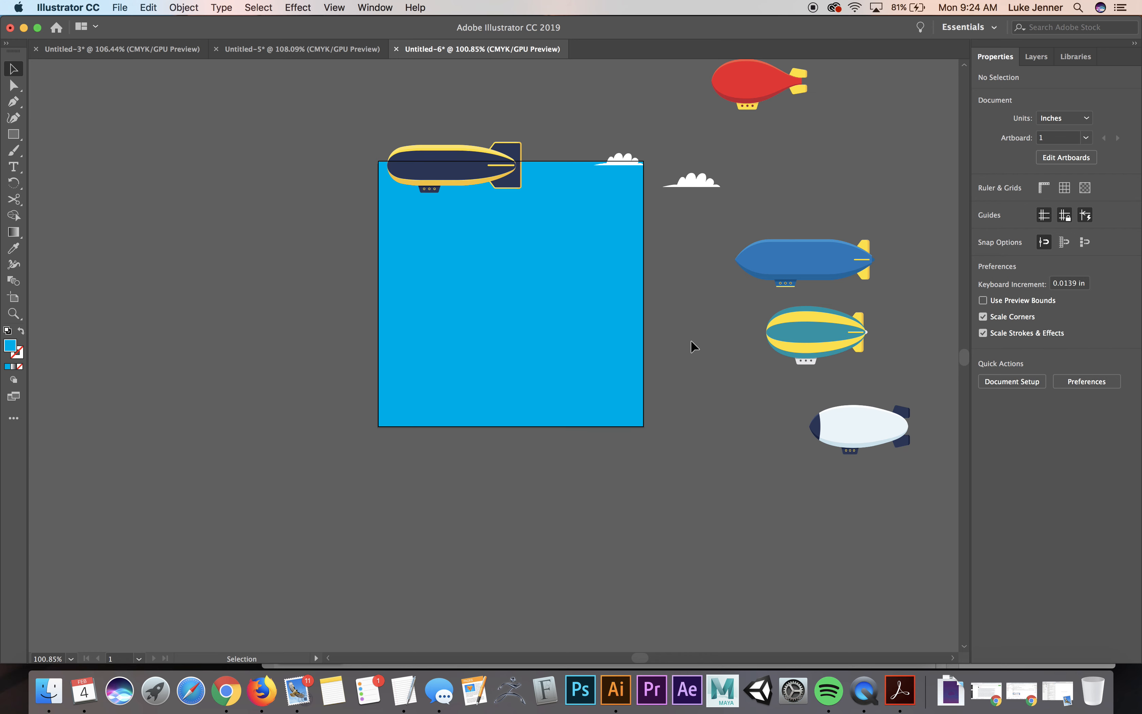
- Place the blue airship across the artboard's right edge, the red airship near the centre and a large cloud below the navy airship
left_click_drag(816, 258, 638, 234)
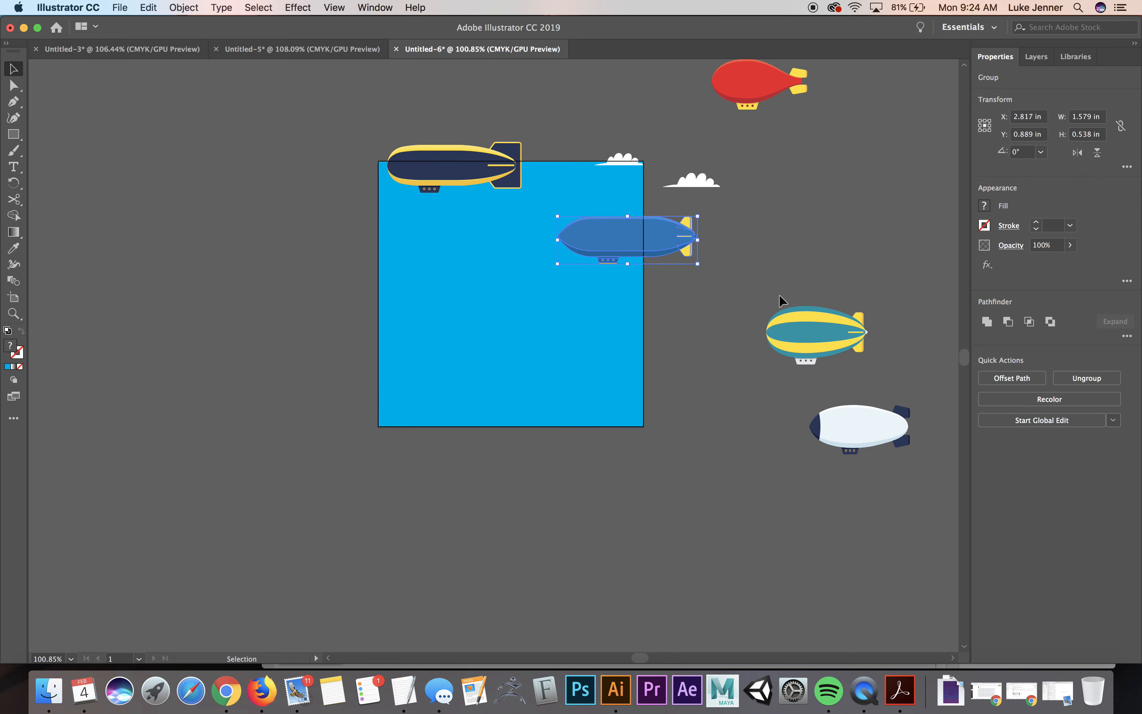
left_click_drag(758, 80, 512, 300)
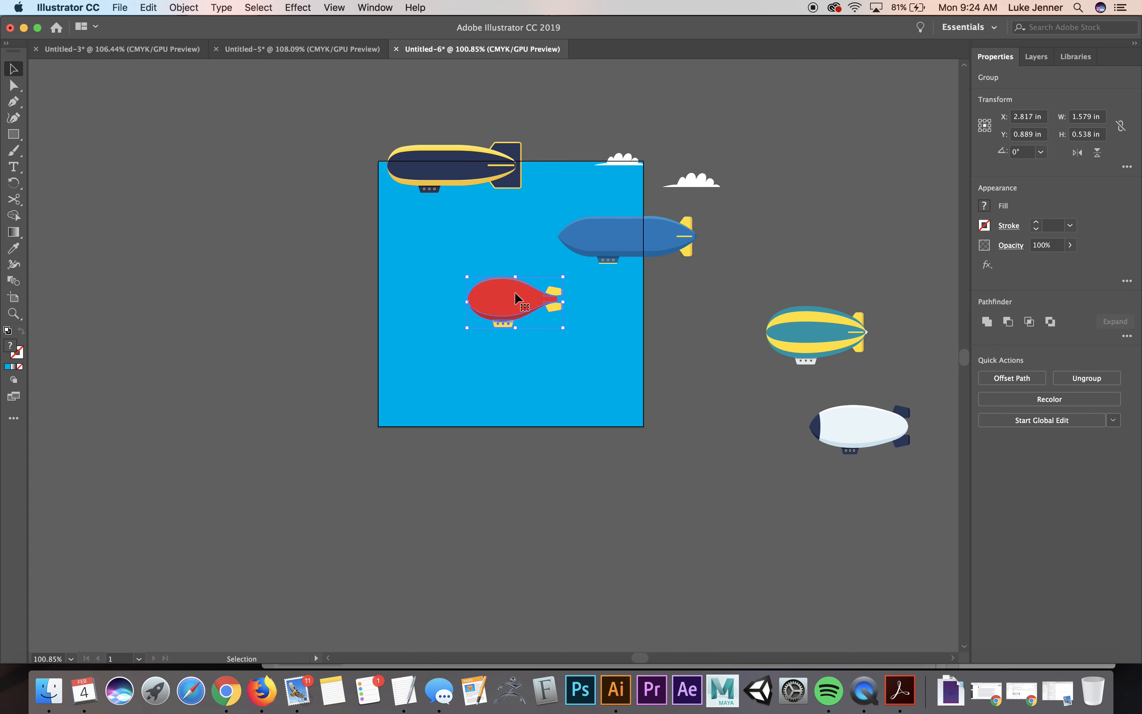
left_click_drag(698, 188, 518, 218)
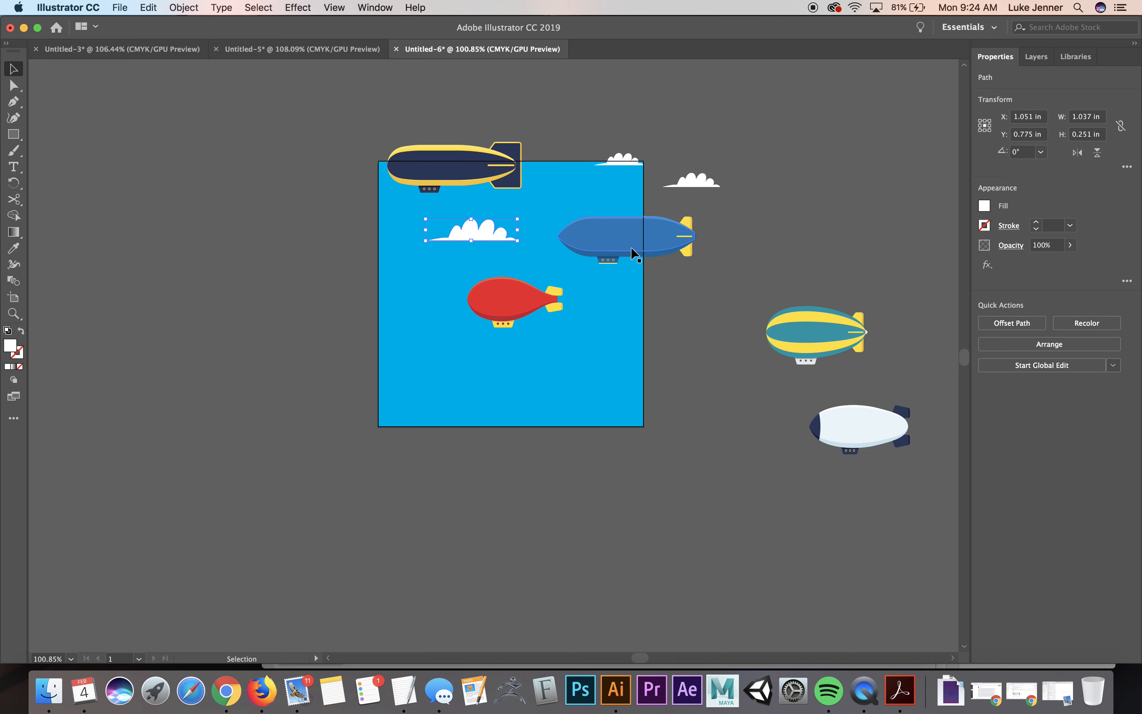
- Arrange the striped airship at the artboard's lower right, the white airship across its left edge and the red airship between them
left_click_drag(782, 335, 363, 374)
left_click_drag(493, 315, 574, 303)
left_click_drag(873, 427, 407, 306)
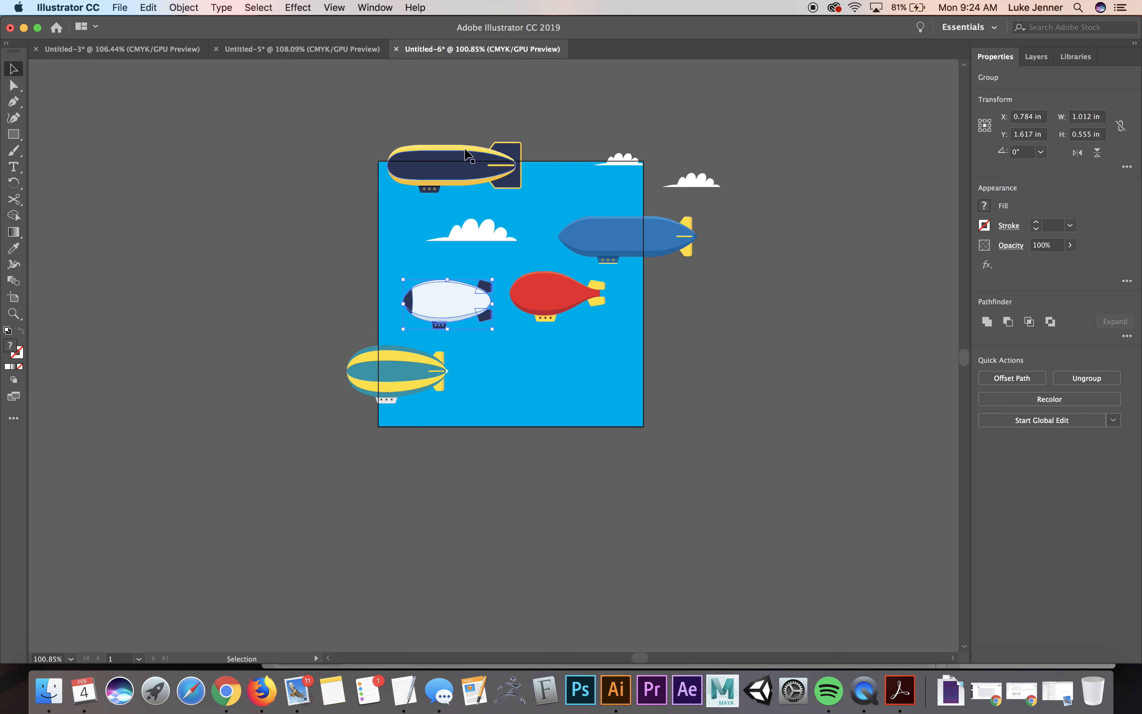
left_click_drag(424, 381, 582, 383)
left_click_drag(444, 309, 388, 310)
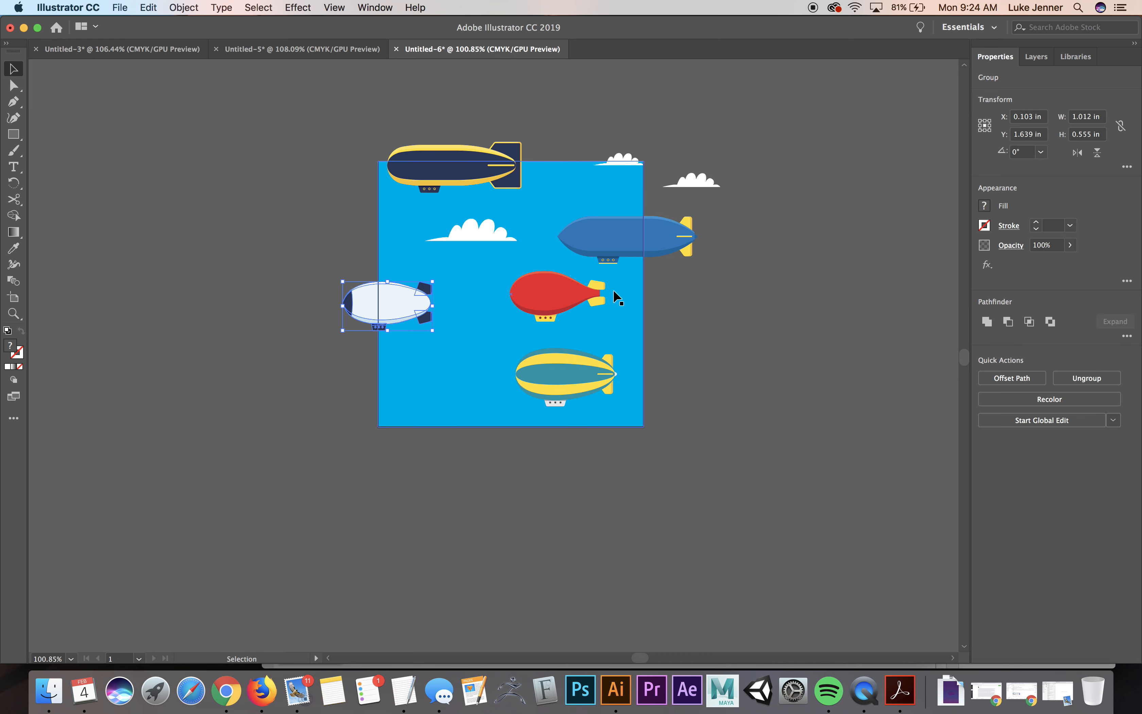
left_click_drag(555, 290, 538, 286)
- Add a cloud across the artboard's left edge near the bottom and a larger one beside the striped airship
left_click_drag(702, 190, 391, 422)
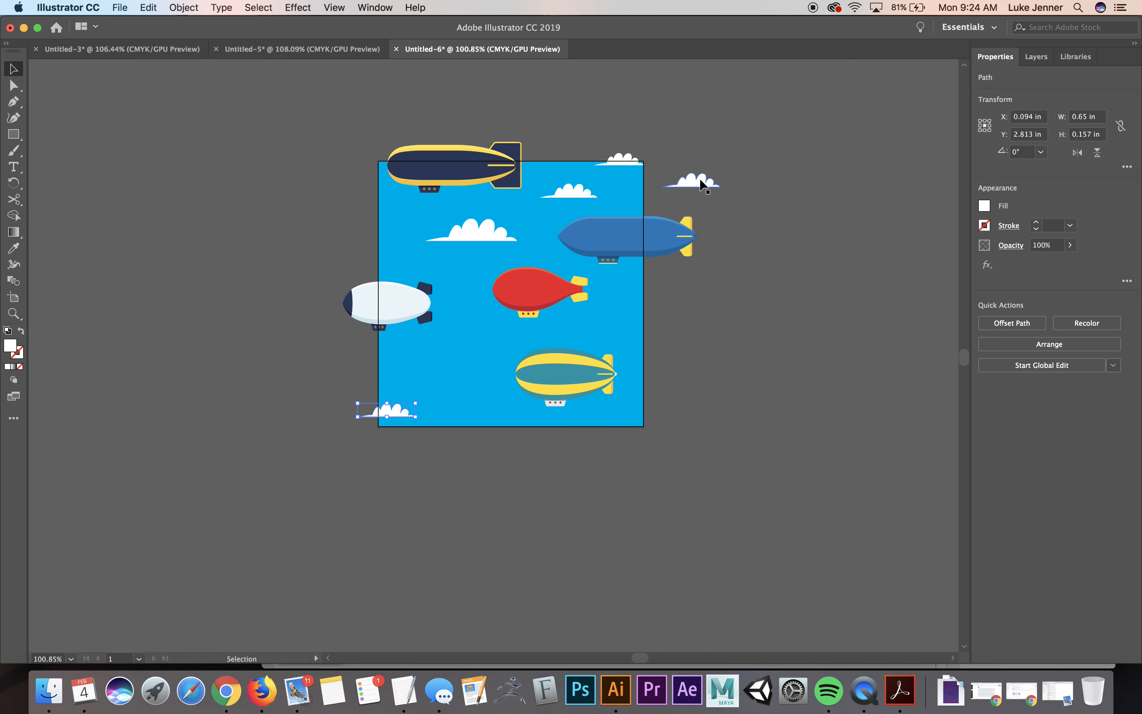
left_click_drag(703, 185, 518, 340)
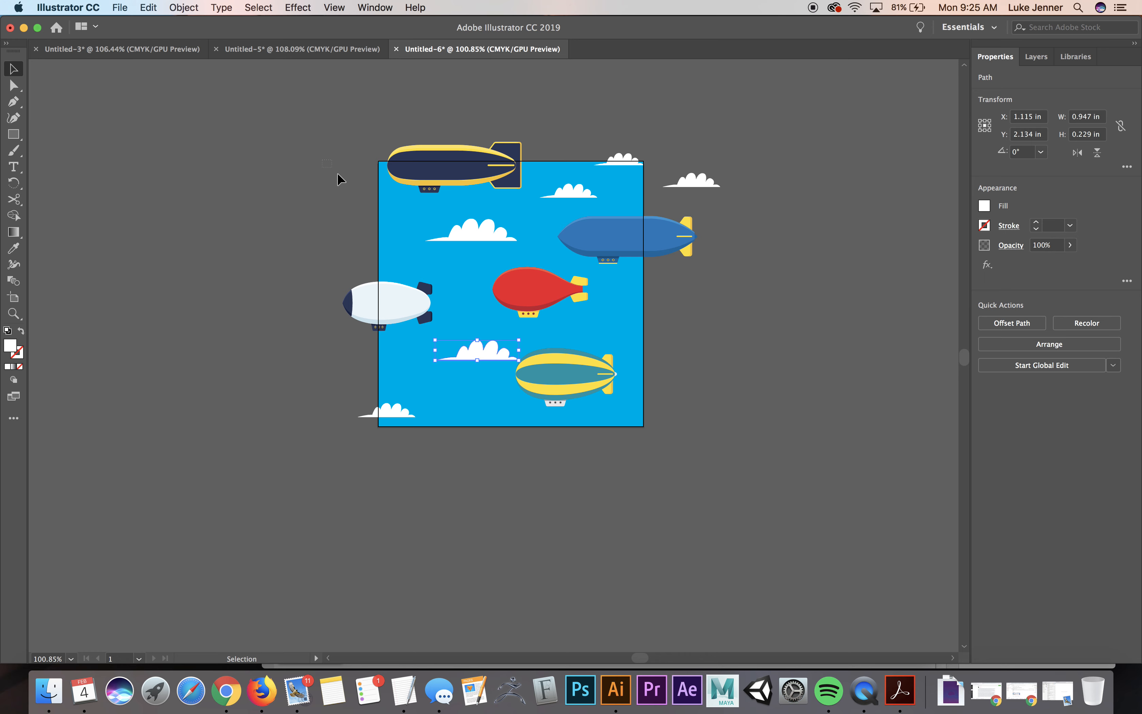
- Copy the white airship and the cloud crossing the artboard's left edge and paste them in front
left_click_drag(351, 251, 366, 363)
left_click_drag(363, 429, 363, 429)
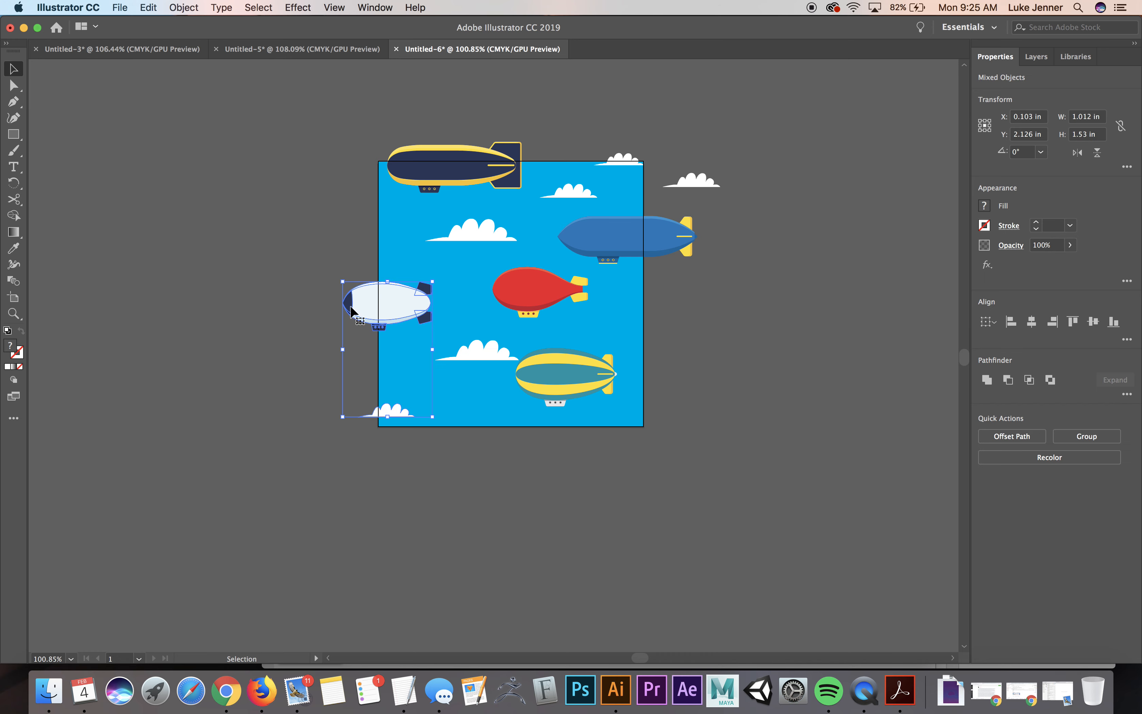
left_click(162, 6)
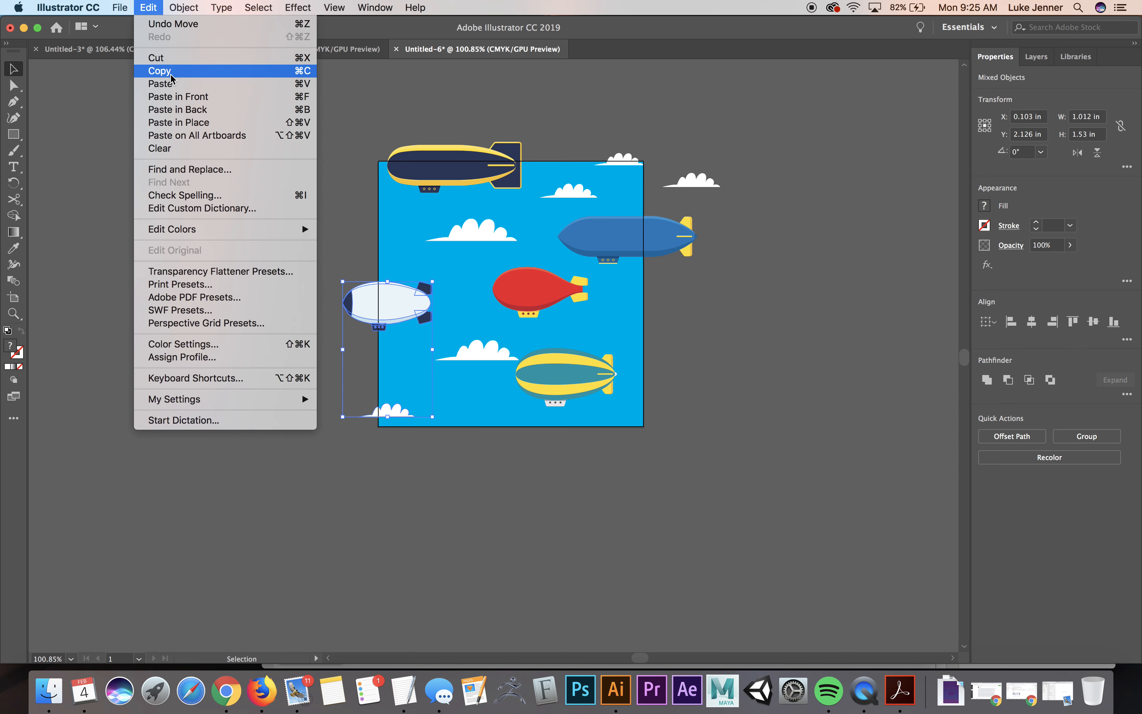
left_click(302, 71)
left_click(157, 8)
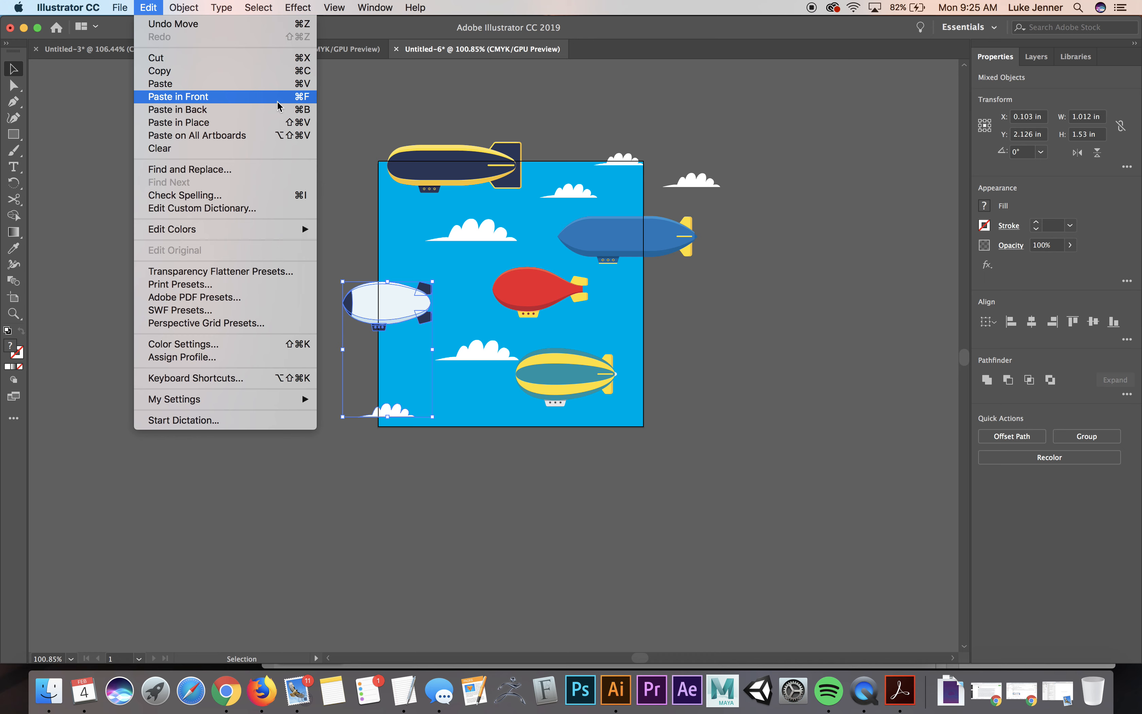
left_click(290, 100)
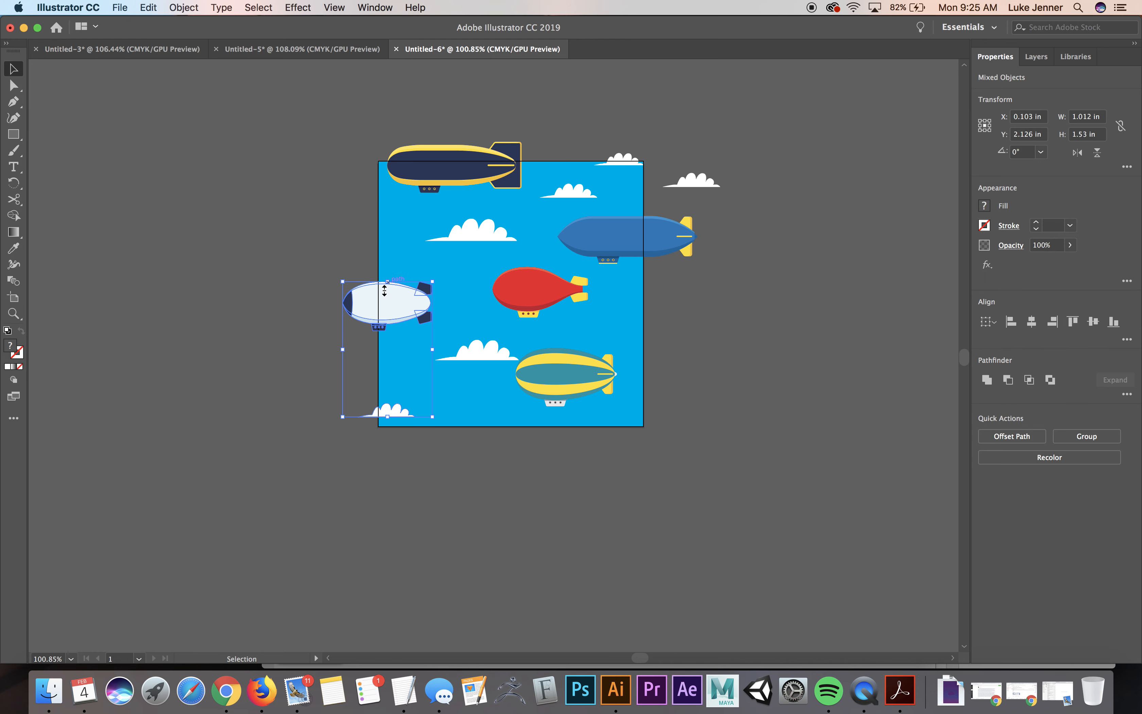
left_click_drag(397, 300, 262, 266)
key("super+z")
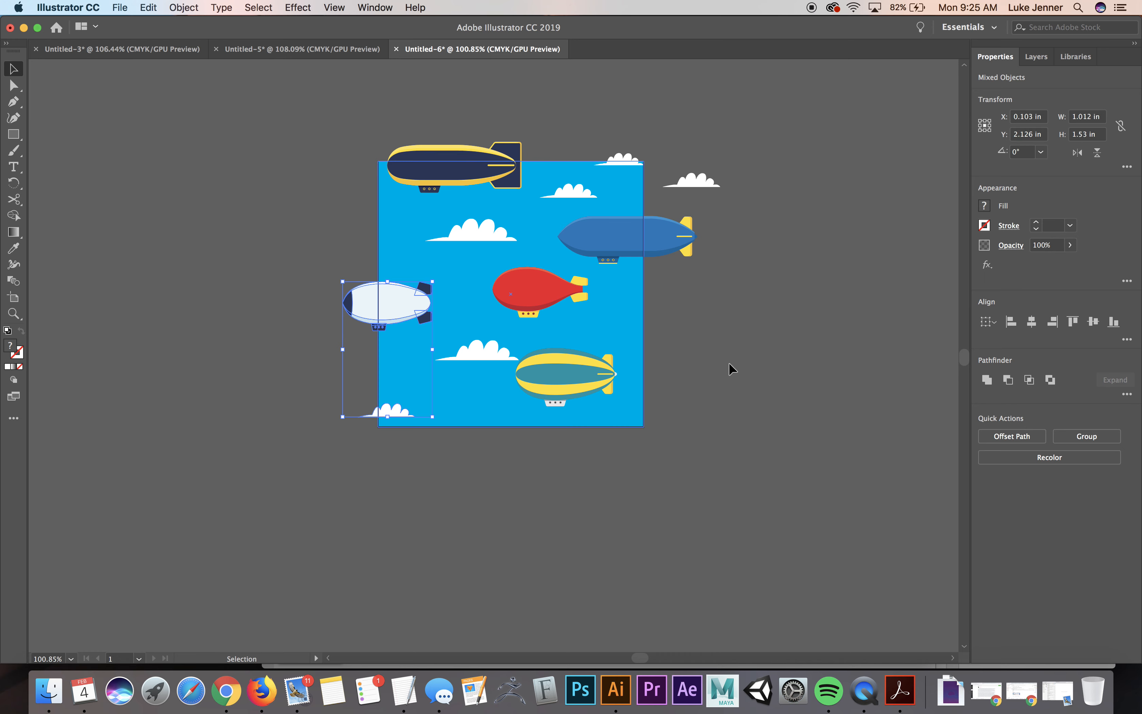
left_click(1020, 137)
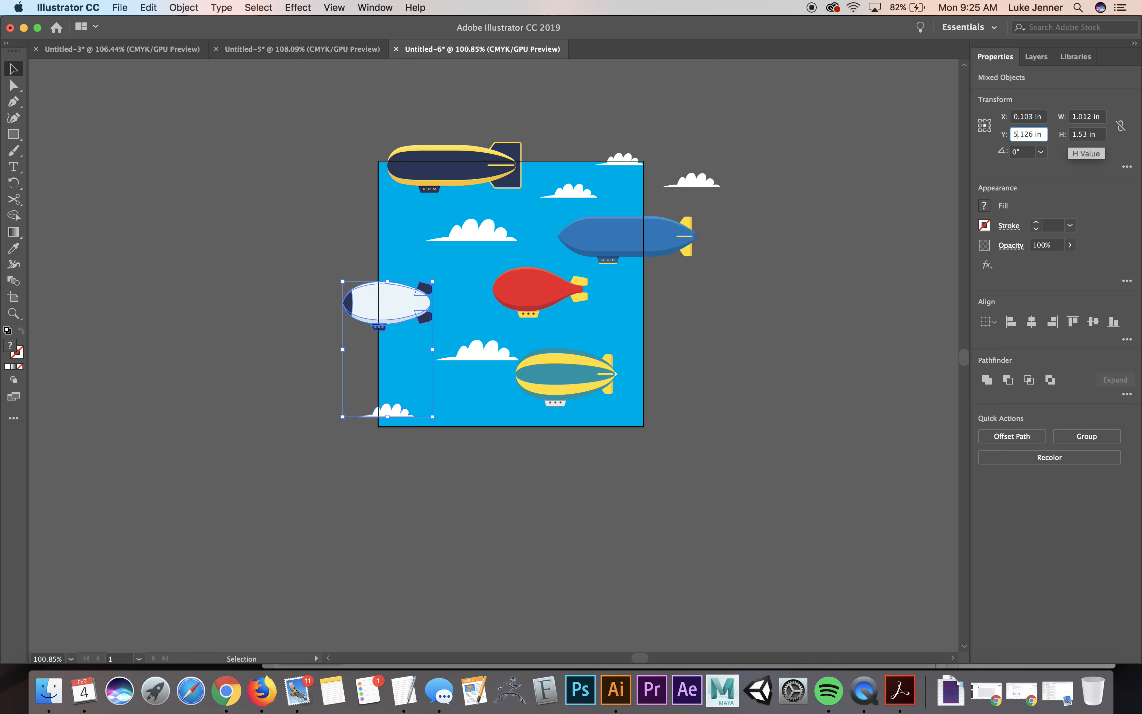
key("Return")
key("super+z")
- Place a copy of the selected white airship and cloud across the artboard's right edge at X 3.103 in
left_click(1025, 117)
key("BackSpace")
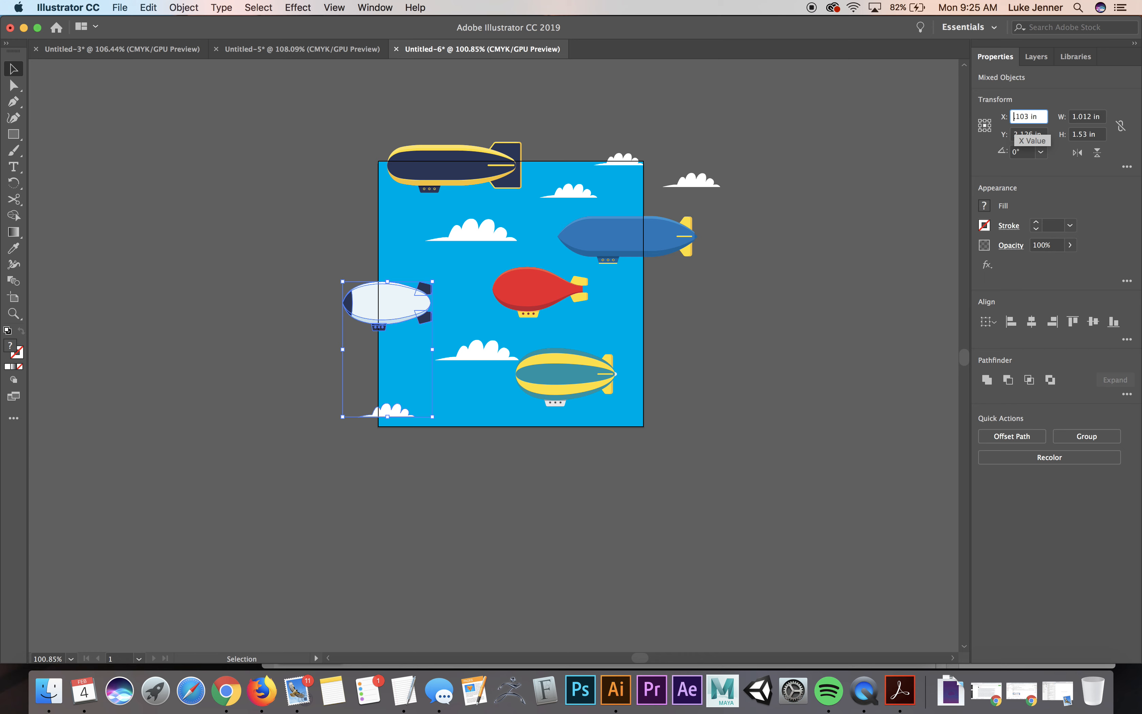
type("3")
key("alt+Return")
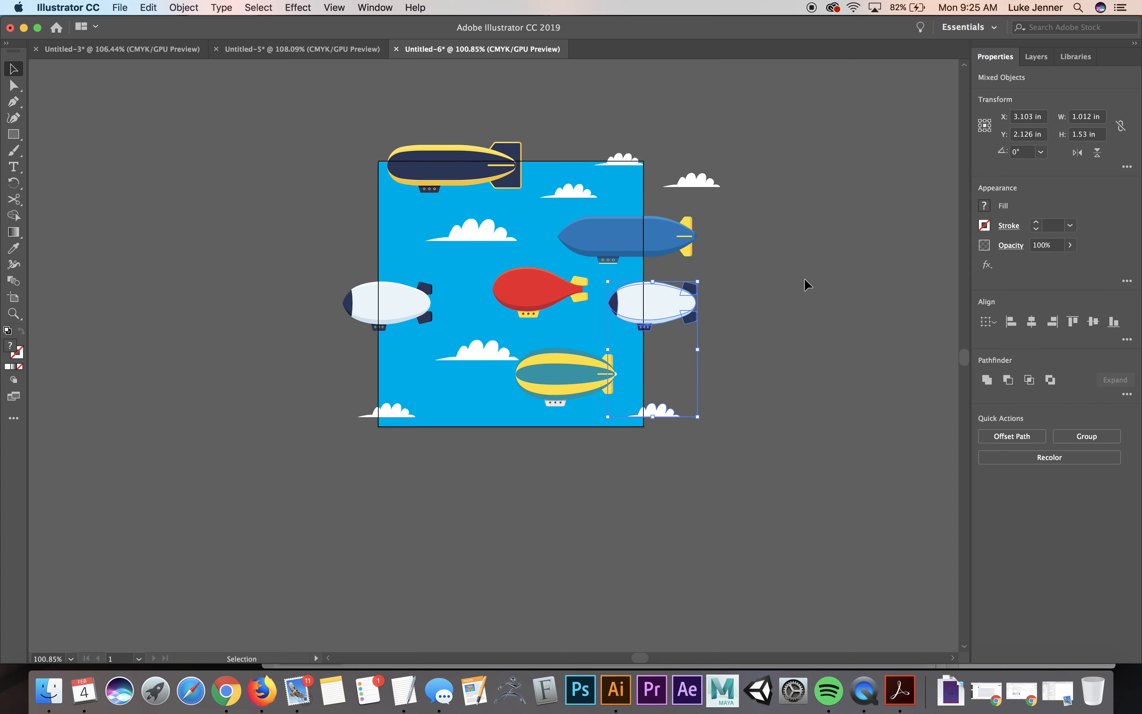
left_click(729, 454)
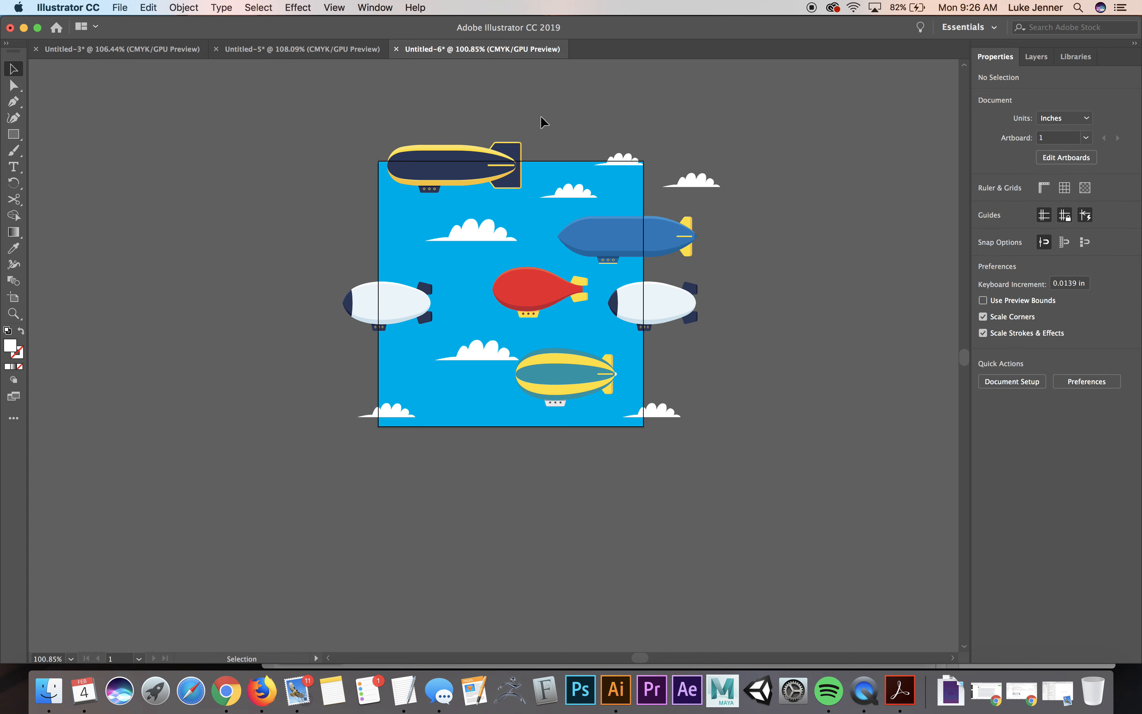
- Try to move the navy airship and the cloud crossing the artboard's top edge to Y 3.068 in
left_click_drag(410, 115, 550, 149)
left_click_drag(624, 154, 625, 154)
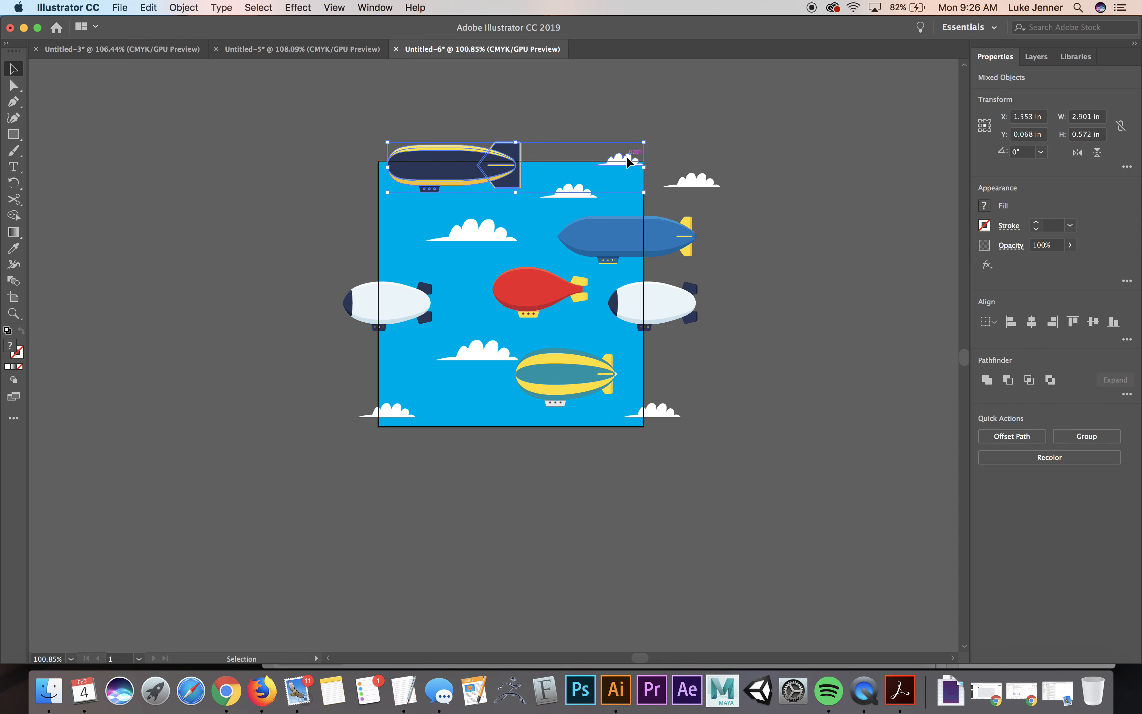
left_click(1020, 137)
type("3.")
key("Return")
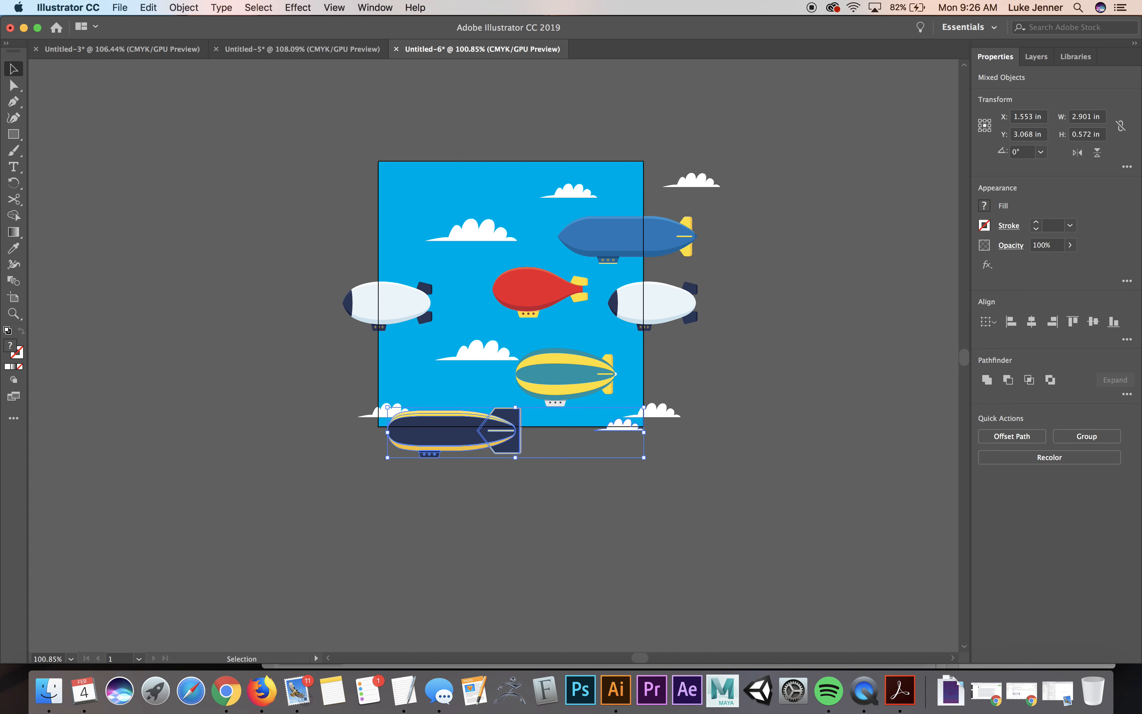
key("super+z")
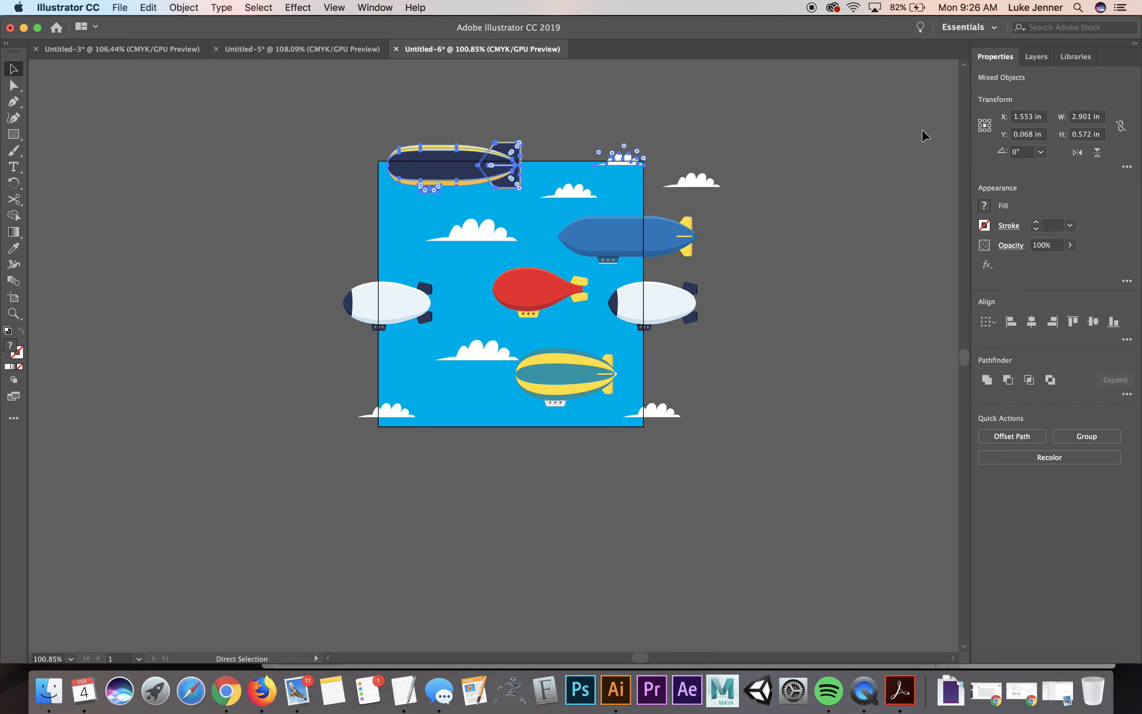
- Place a copy of the selected navy airship and cloud across the artboard's bottom edge at Y 3.068 in
left_click(1020, 136)
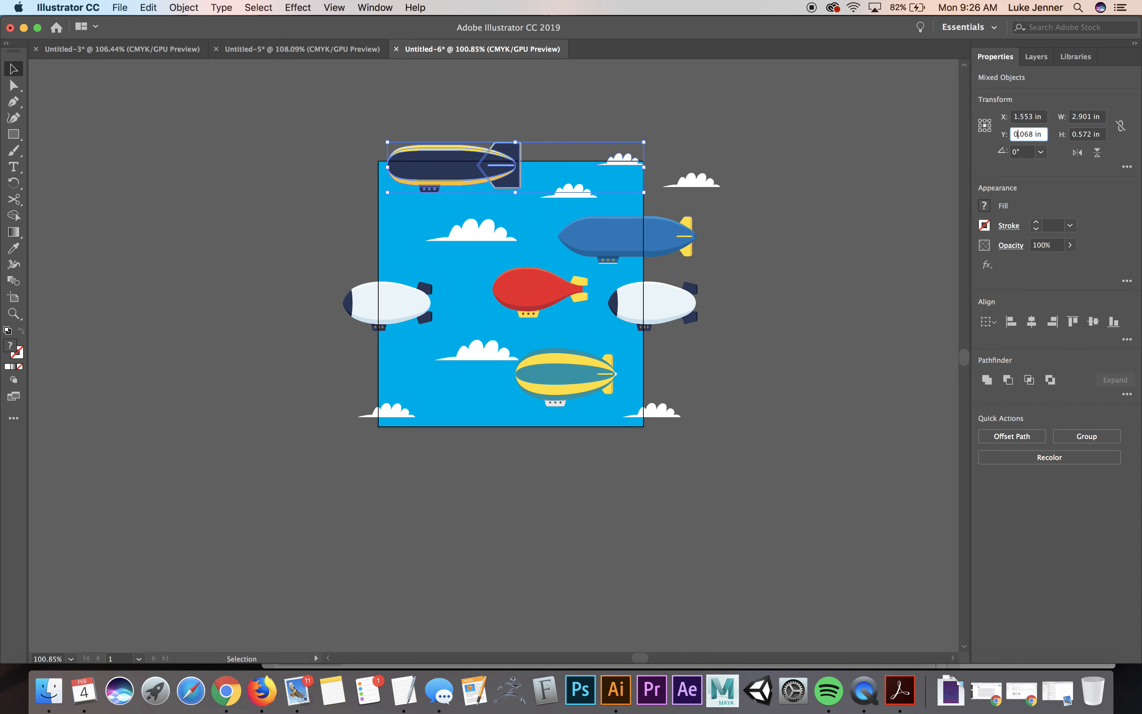
key("Return")
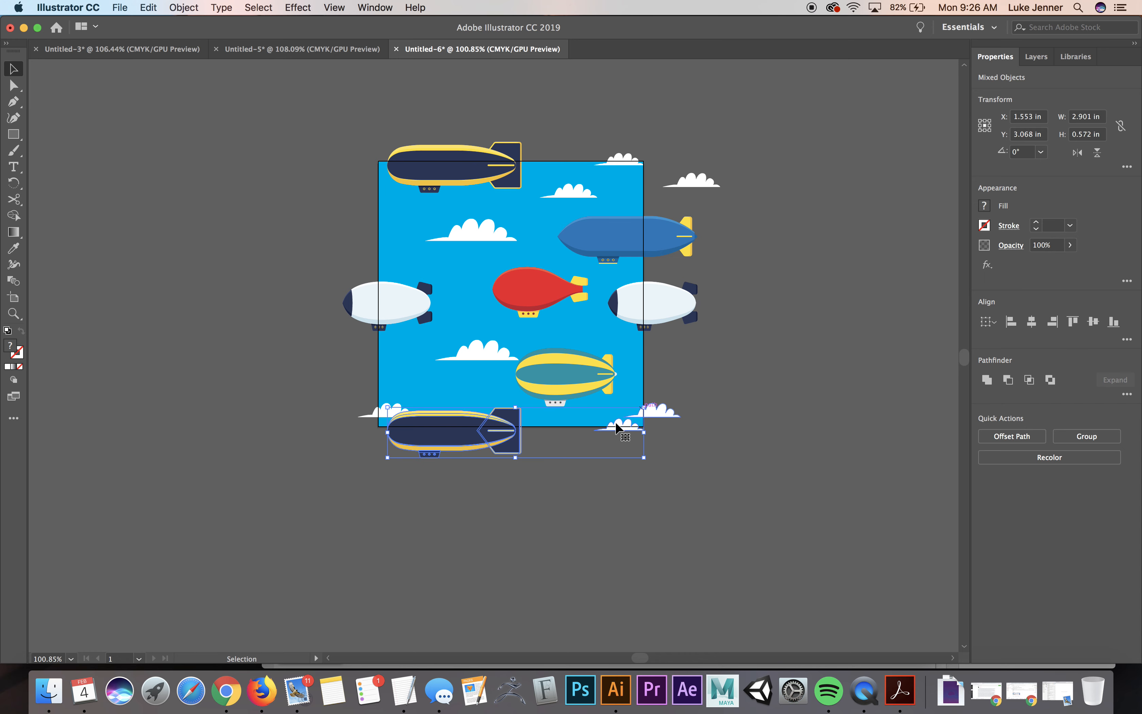
left_click(640, 477)
- Move the matching clouds on the artboard's lower left and right edges up together, clear of the navy airship, to Y 2.618 in
left_click_drag(665, 412, 380, 416)
key("Up")
key("Down")
key("Down")
key("Up")
key("Up")
key("Up")
key("Up")
key("Up")
key("Up")
key("Up")
key("Up")
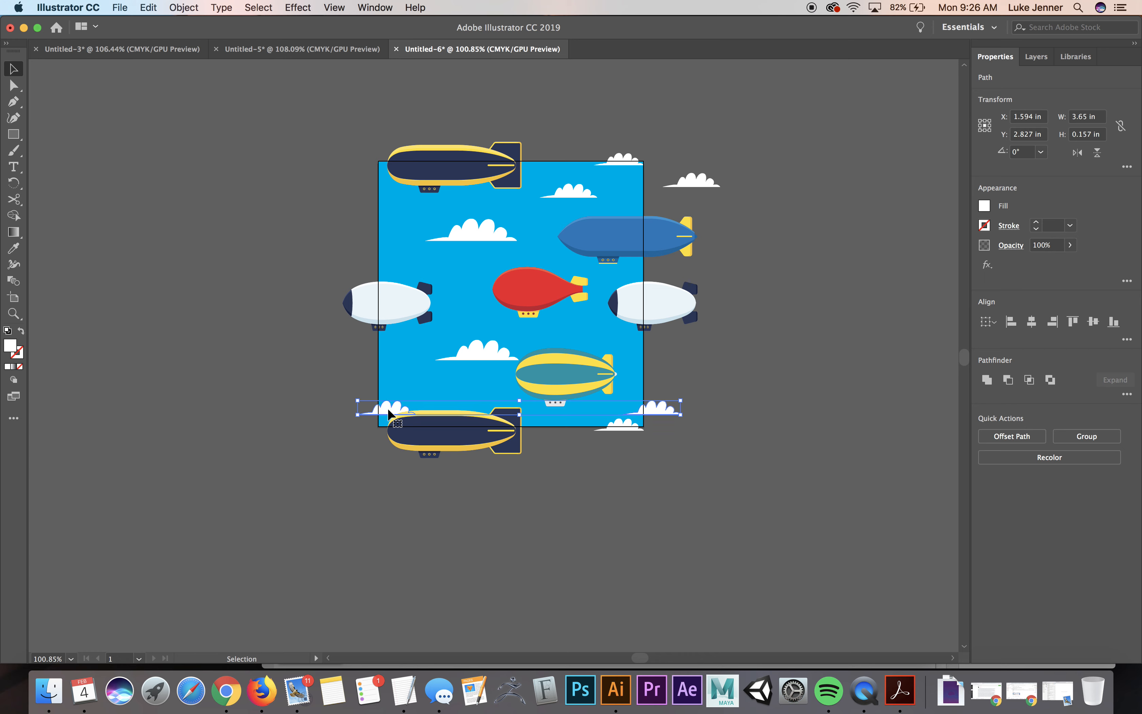
key("Up")
key("Up")
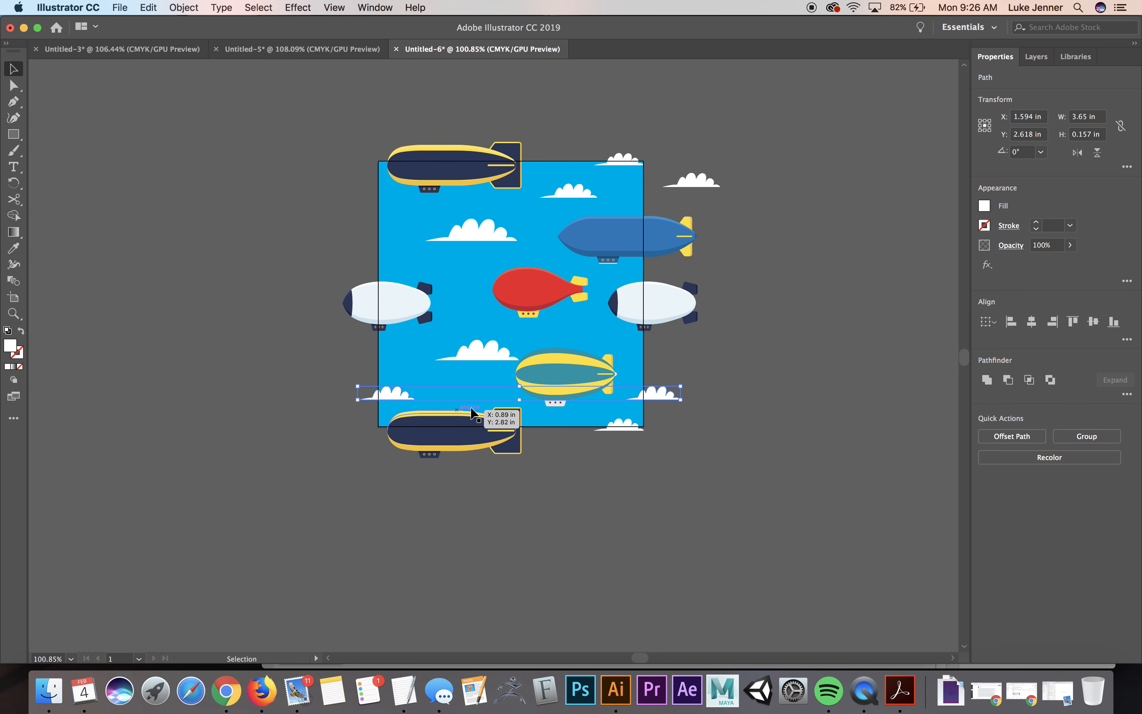
left_click(666, 472)
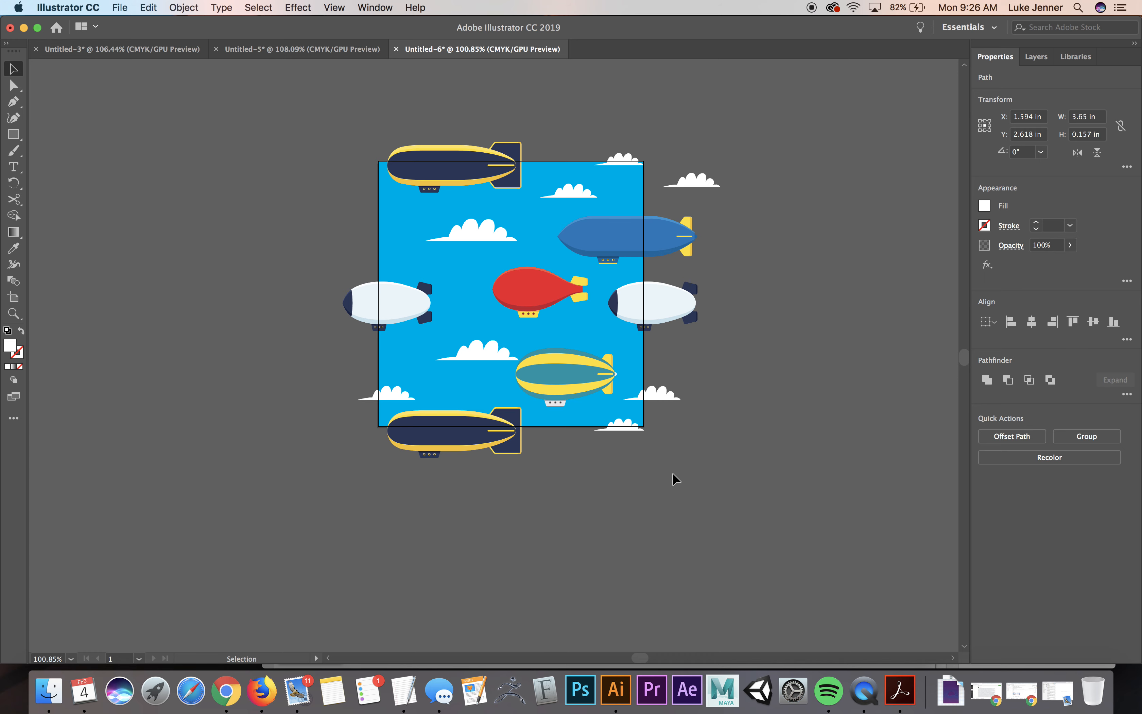
- Place a copy of the blue airship across the artboard's left edge at X -0.183 in
left_click(681, 257)
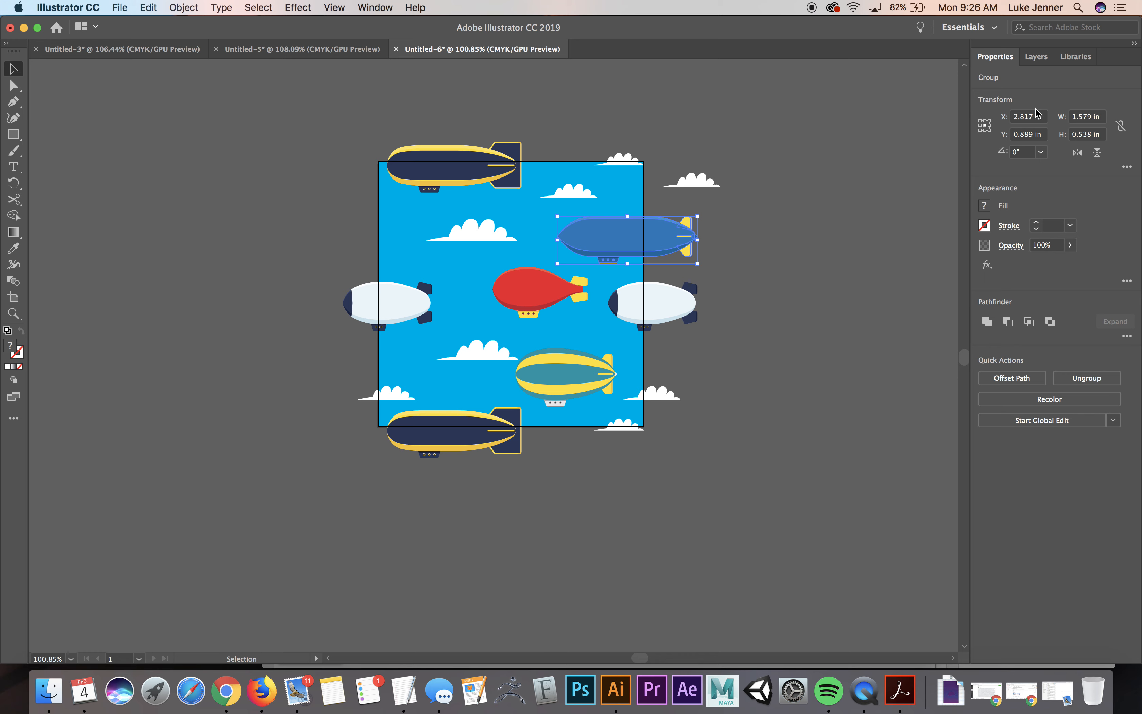
left_click(1018, 120)
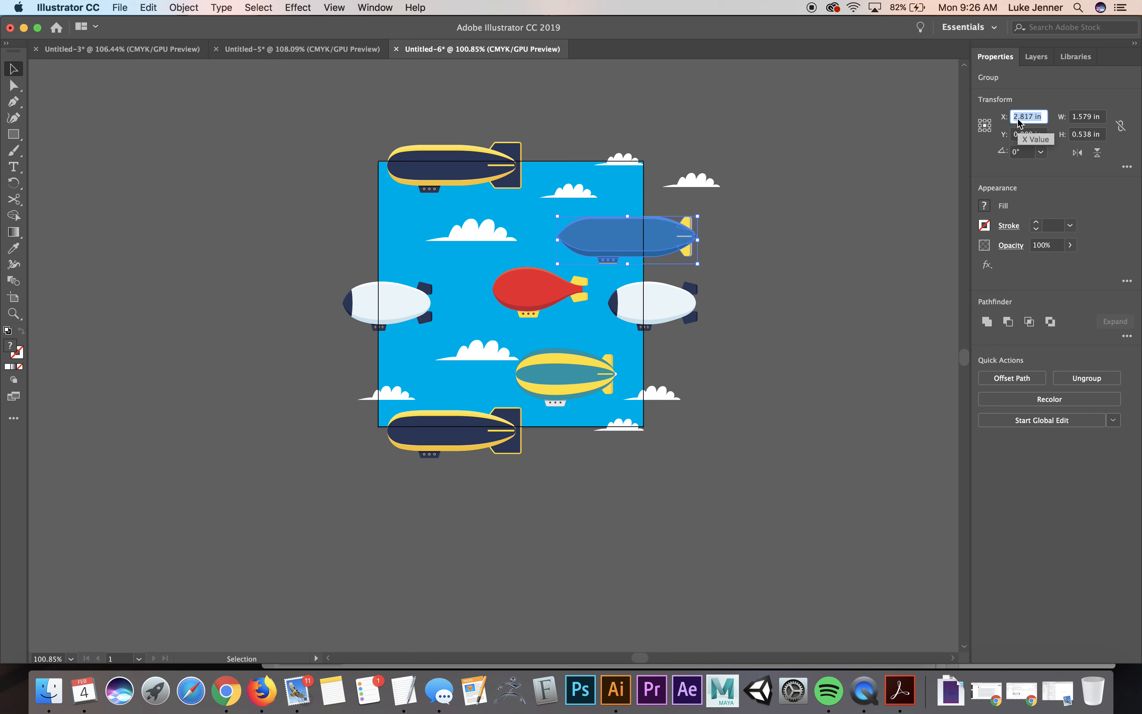
type("-0.183")
key("Return")
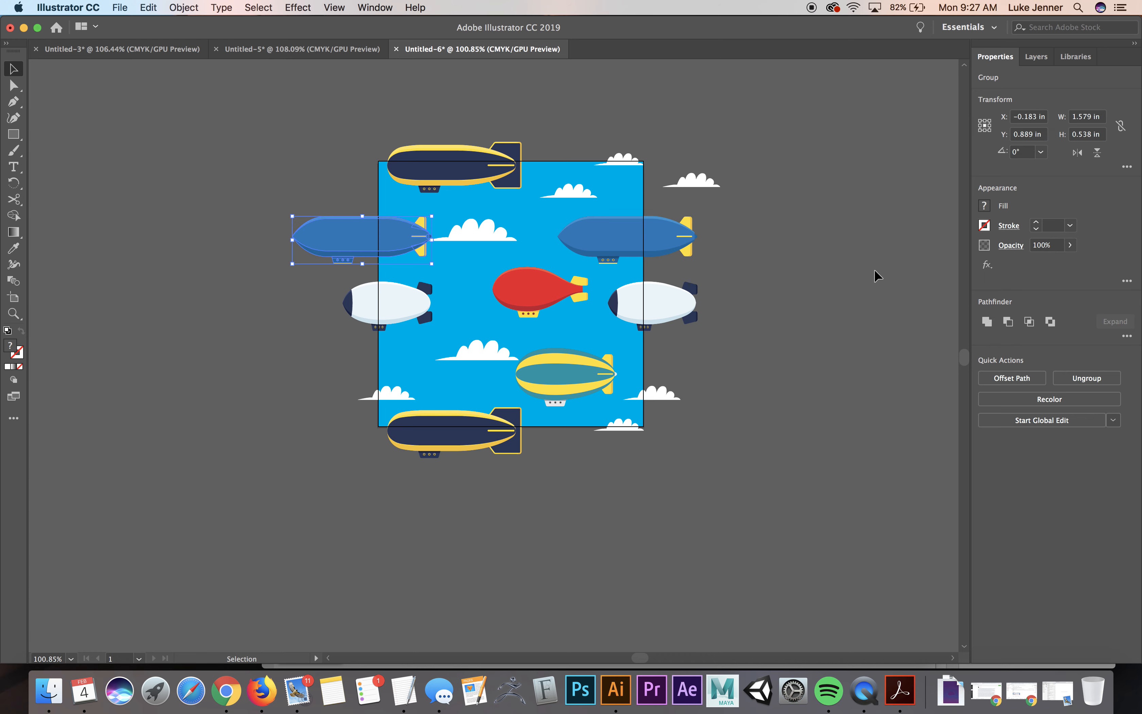
left_click(805, 292)
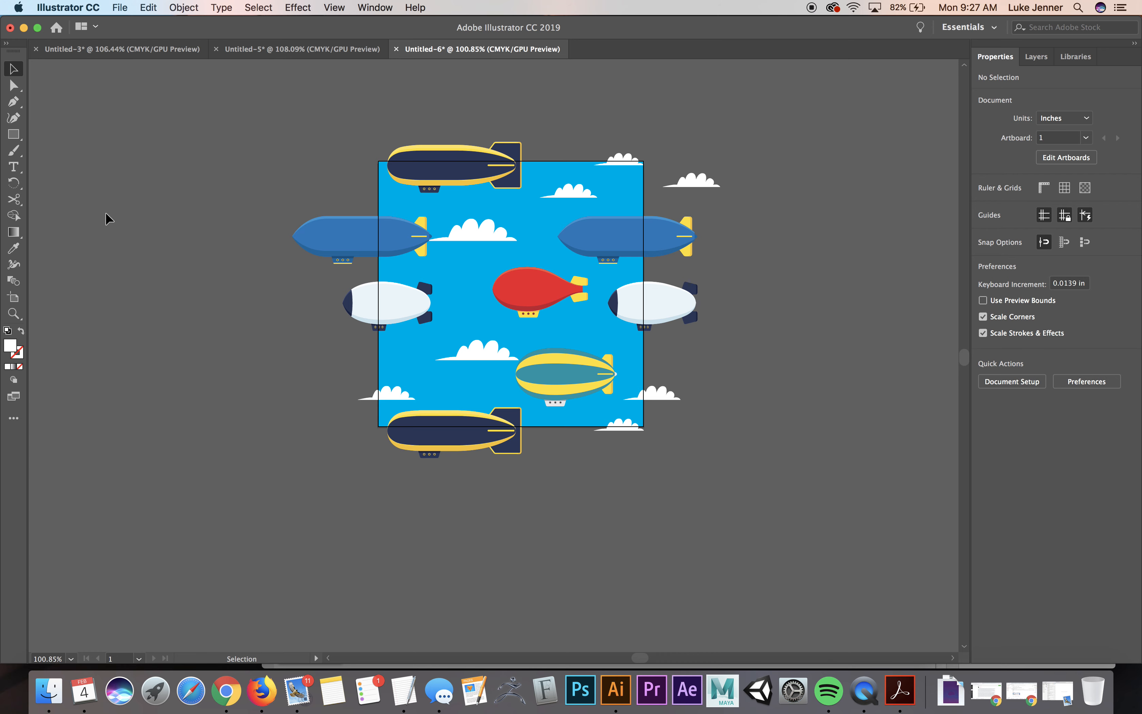
- Draw a white 3 x 3 in square that exactly covers the artboard, in front of all the artwork
key("m")
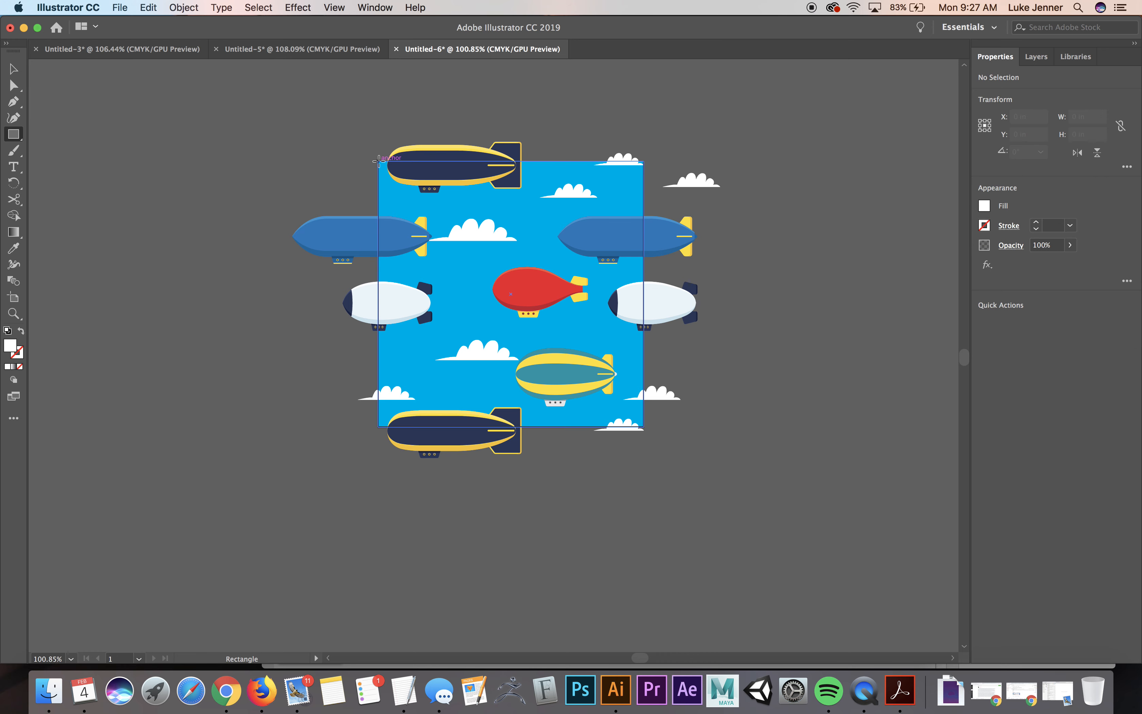
mouse_move(379, 161)
left_mouse_down()
mouse_move(448, 218)
mouse_move(543, 338)
mouse_move(616, 398)
mouse_move(620, 419)
mouse_move(642, 428)
left_mouse_up()
left_click(13, 69)
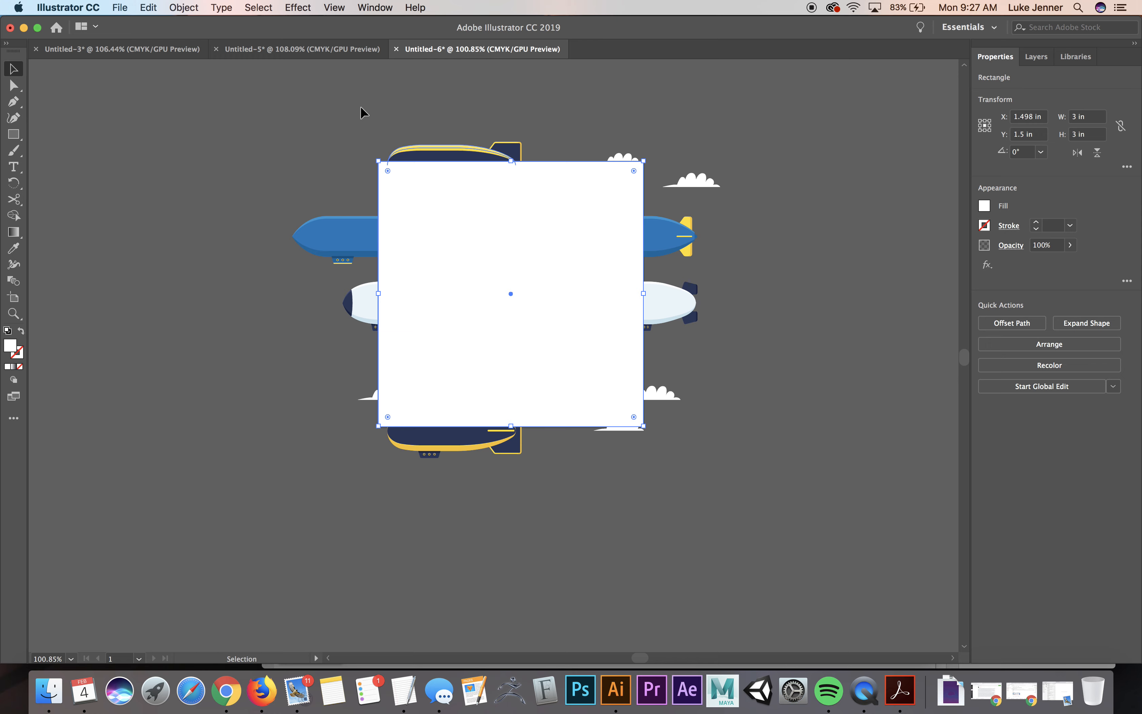
- Make a clipping mask from all the artwork, using the white square as the clipping shape
key("super+a")
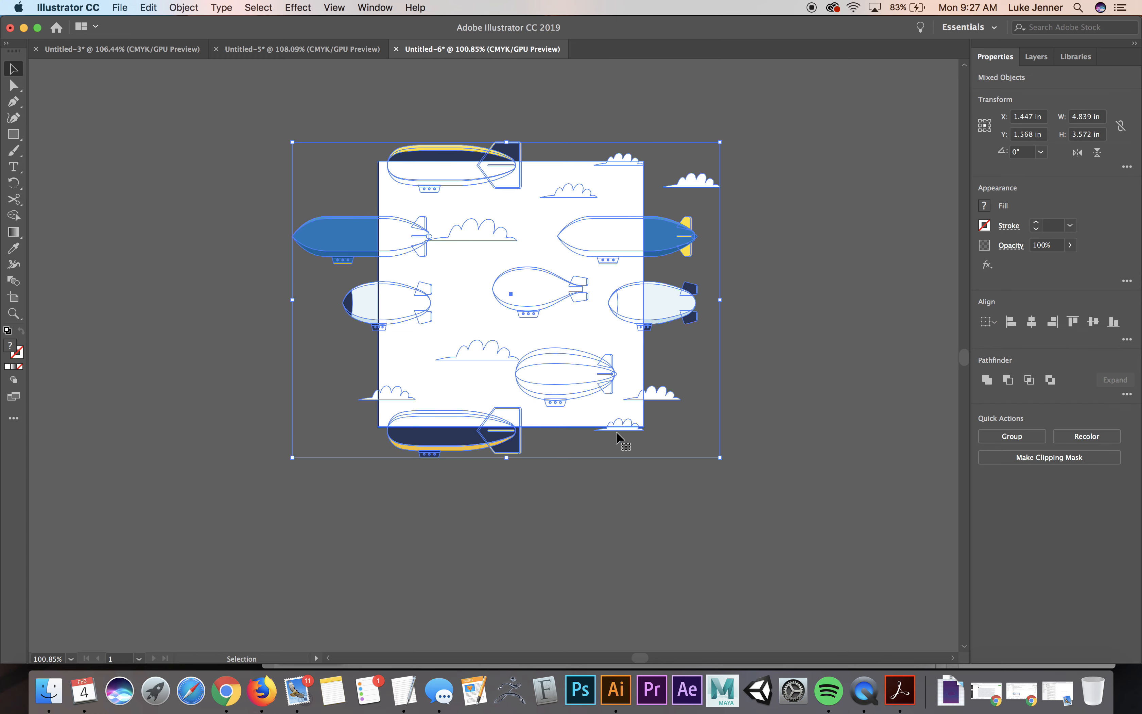
left_click(183, 8)
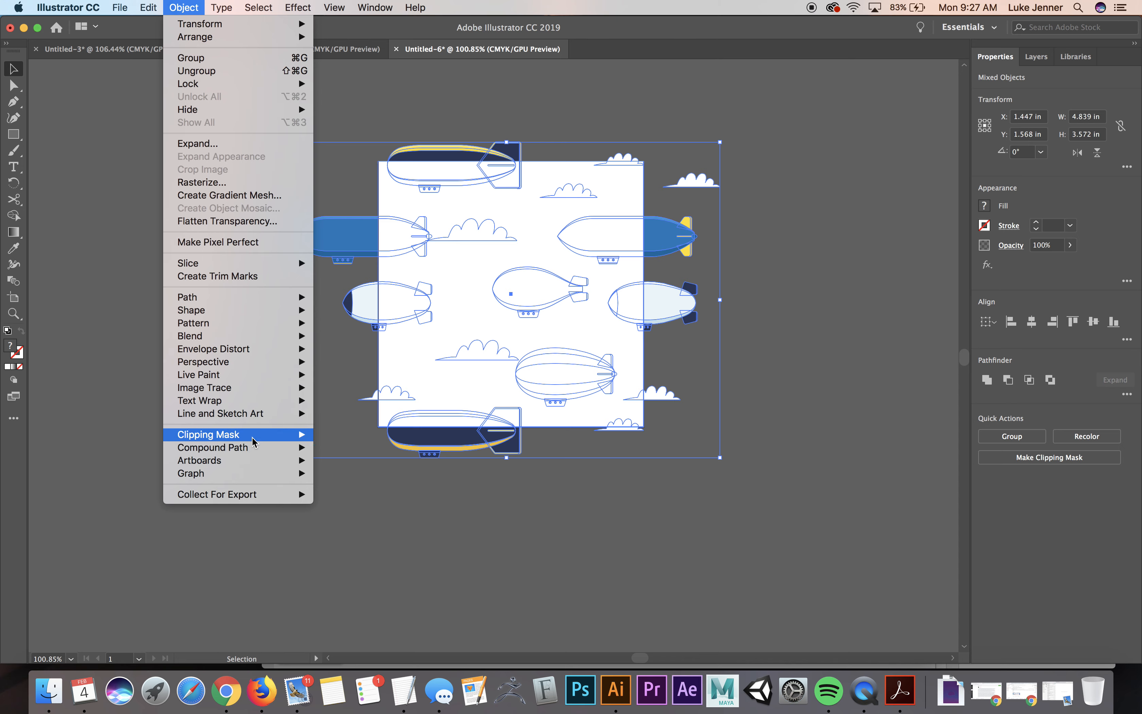
mouse_move(271, 436)
left_click(339, 436)
left_click(283, 430)
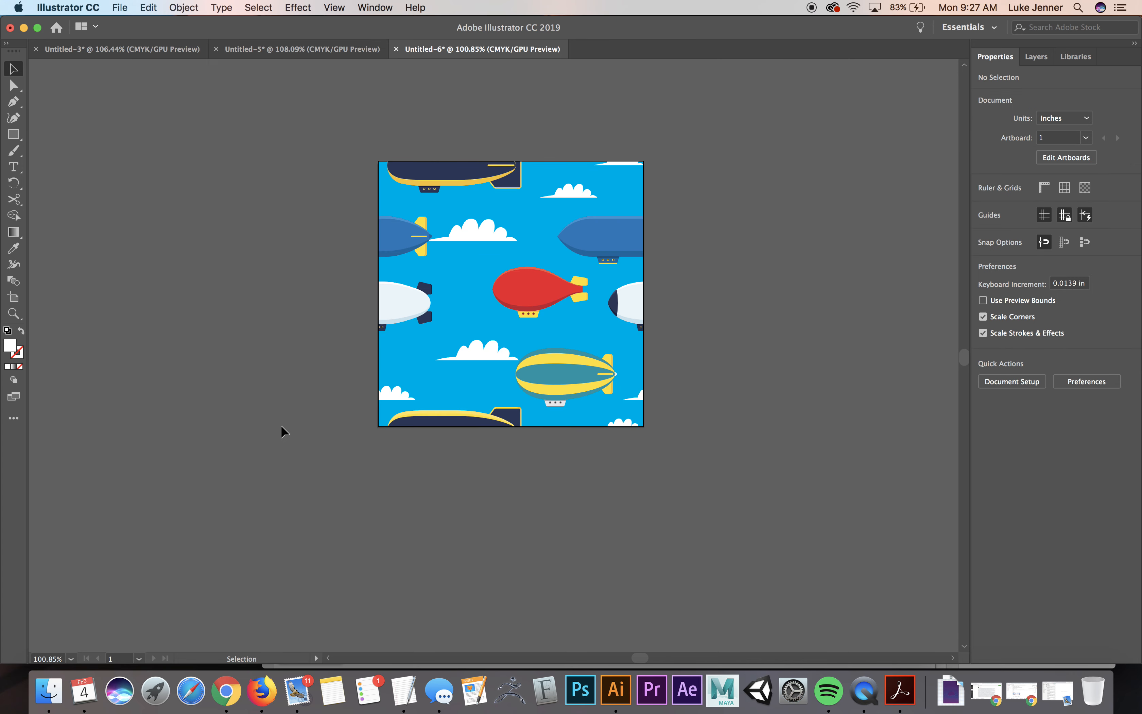
- Test the repeat by placing a copy of the clipped tile flush against its right edge, and delete the copy
left_click_drag(455, 349, 721, 347)
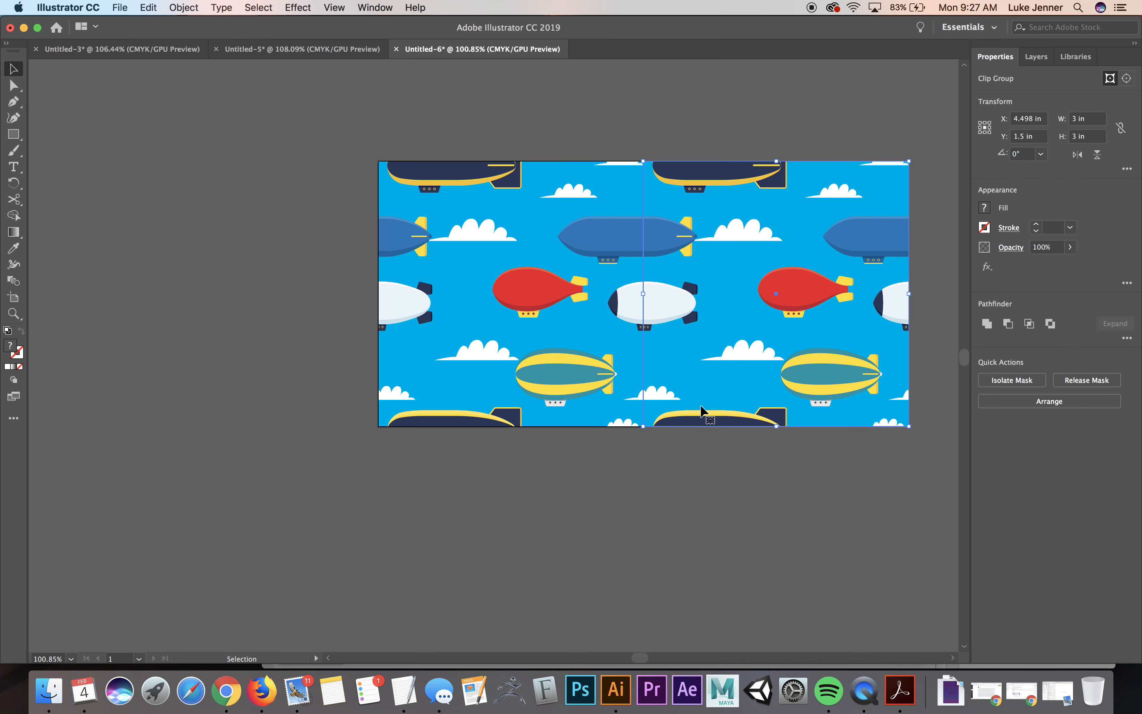
left_click(659, 463)
left_click(732, 343)
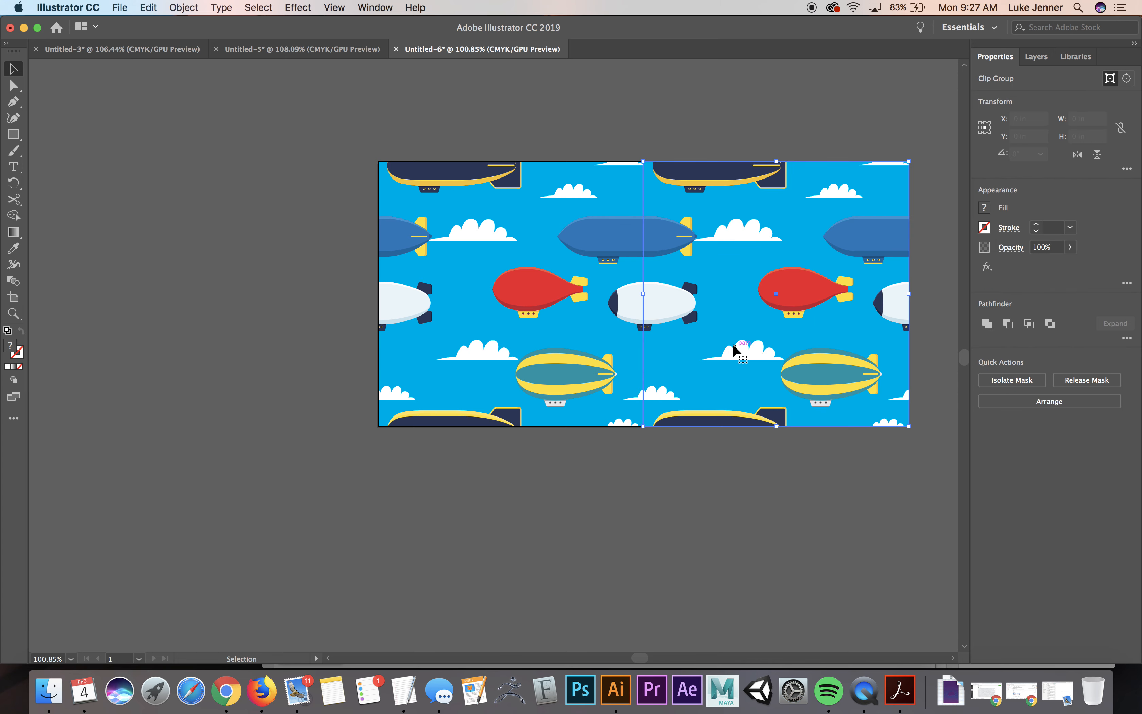
key("Delete")
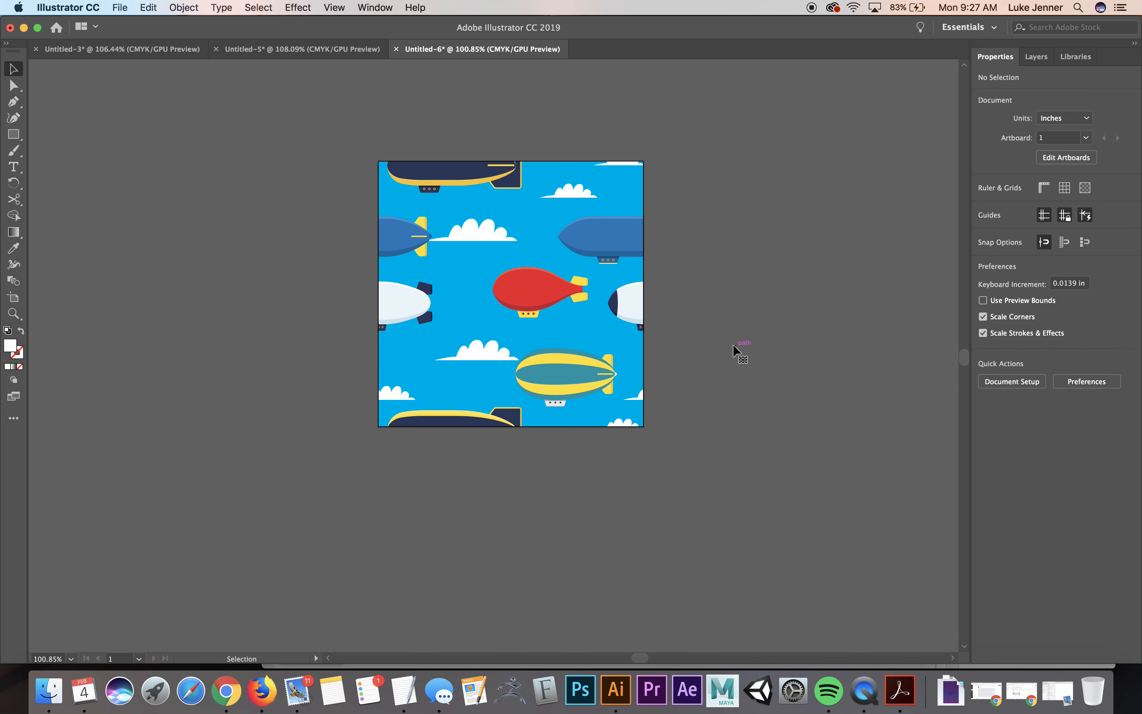
- Crop the clipped tile to the artboard square with the Pathfinder Crop operation
left_click(535, 327)
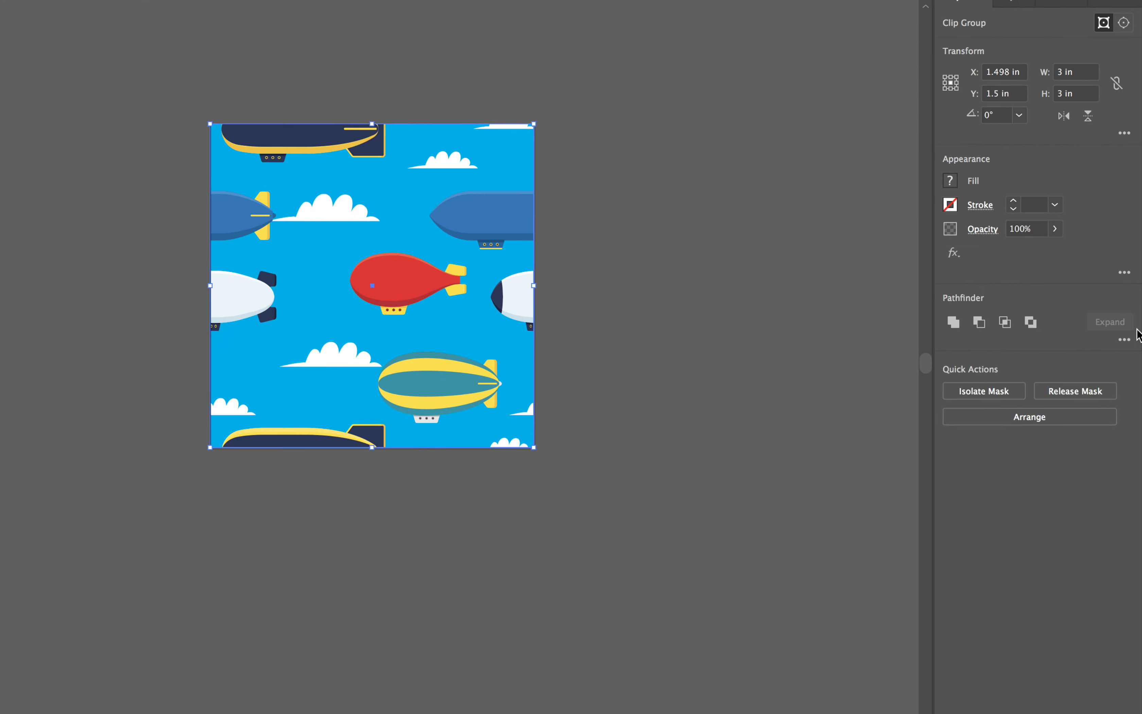
left_click(1125, 339)
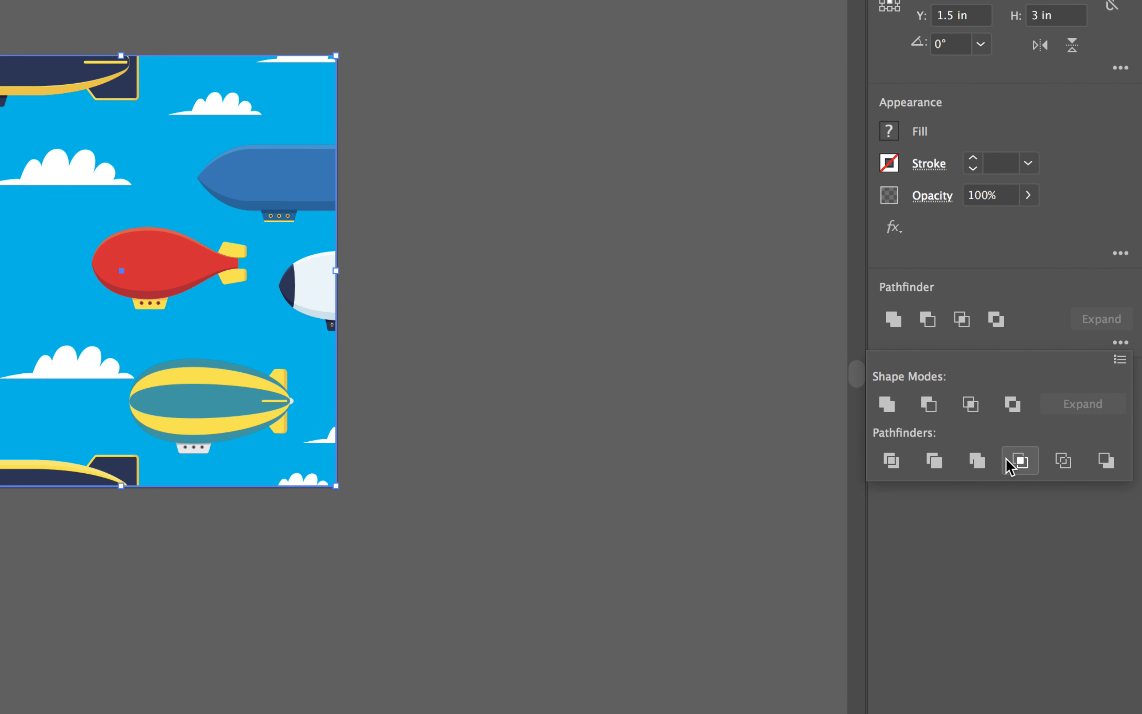
left_click(1023, 466)
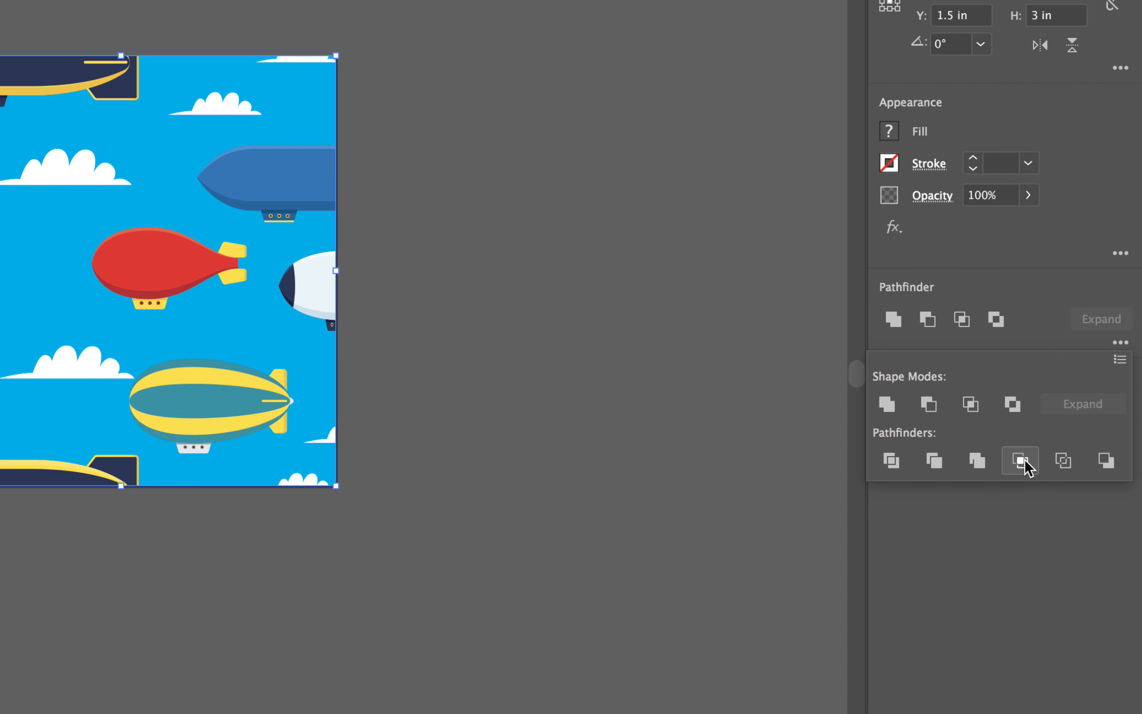
left_click(488, 310)
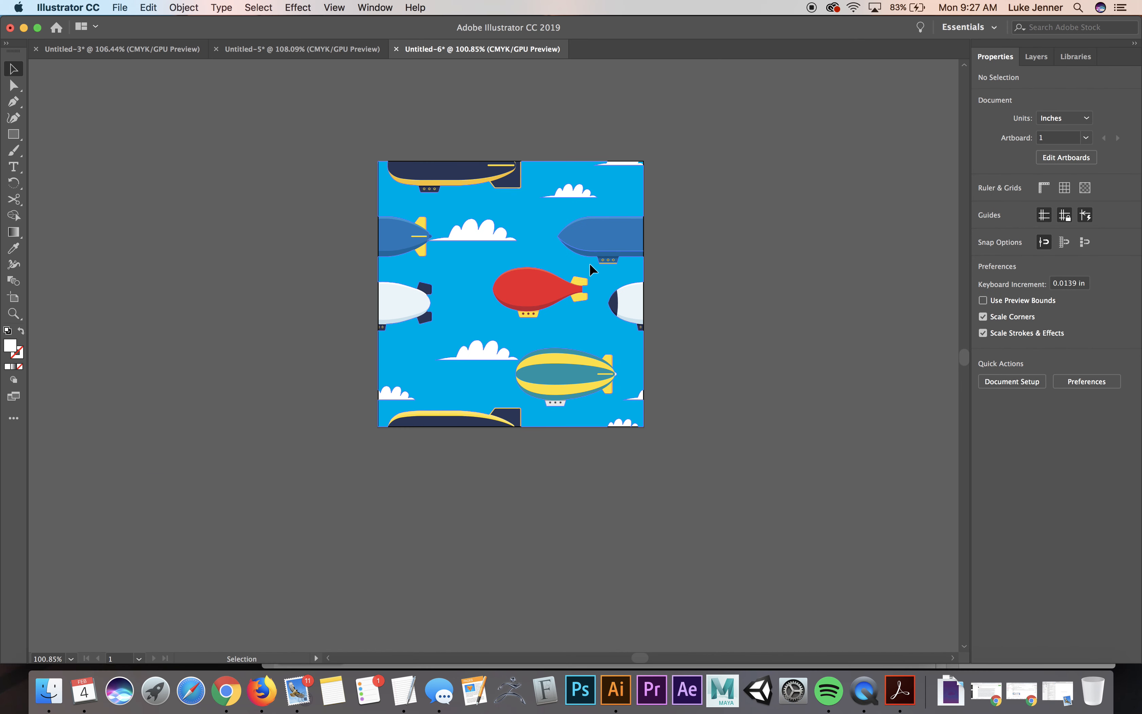
- Save the cropped tile as a pattern swatch, with the Swatches panel opened, enlarged and placed beside the artboard
left_click(590, 265)
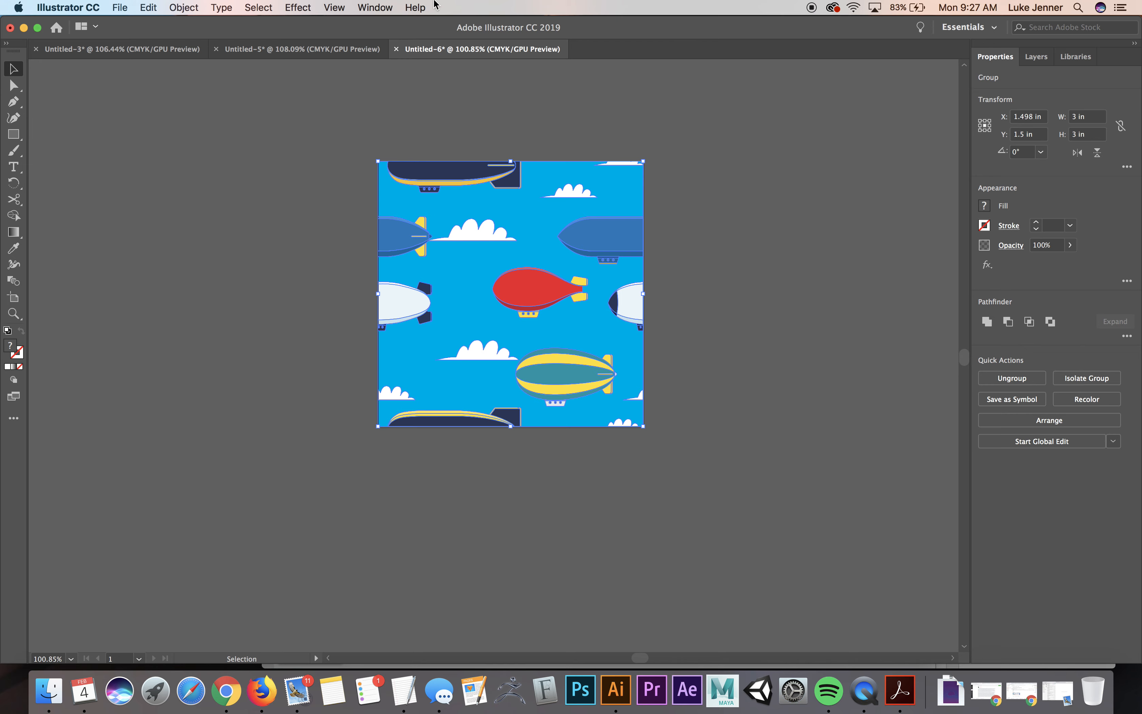
left_click(378, 6)
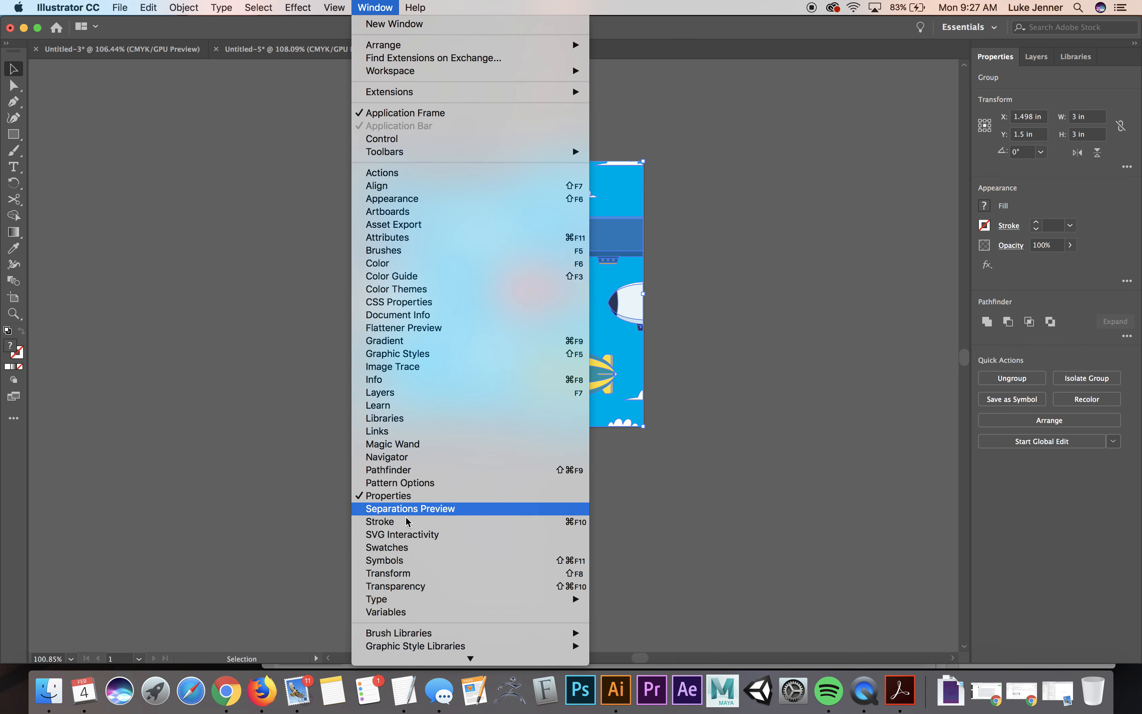
left_click(395, 547)
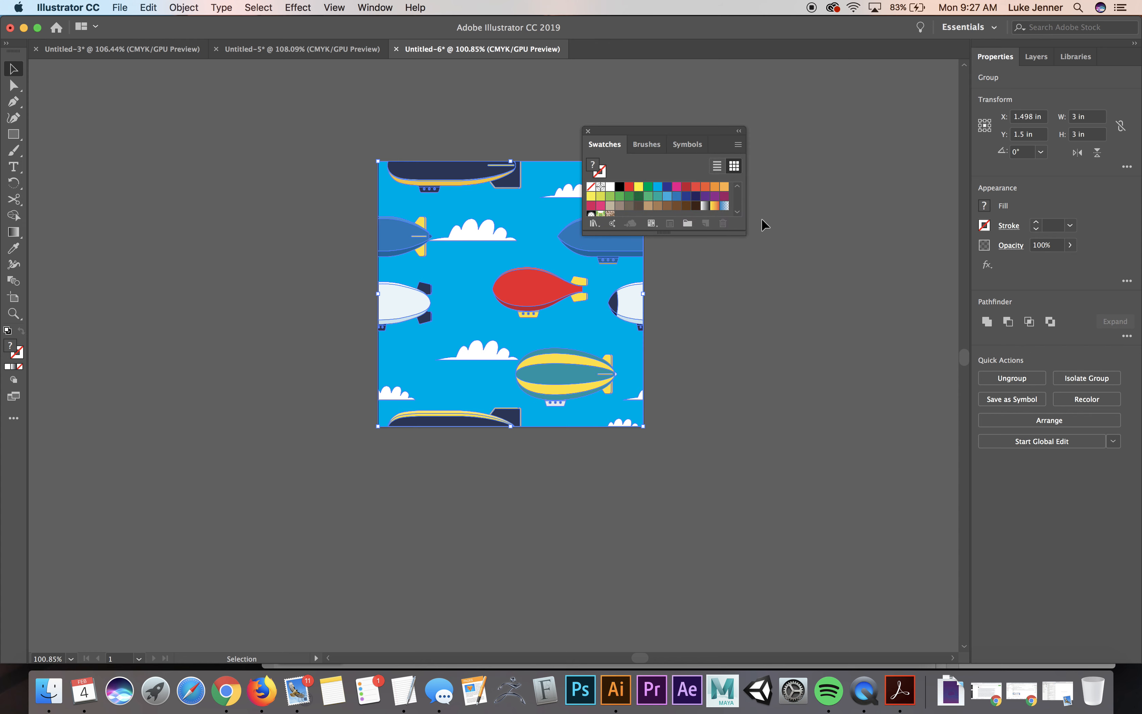
left_click_drag(743, 231, 782, 285)
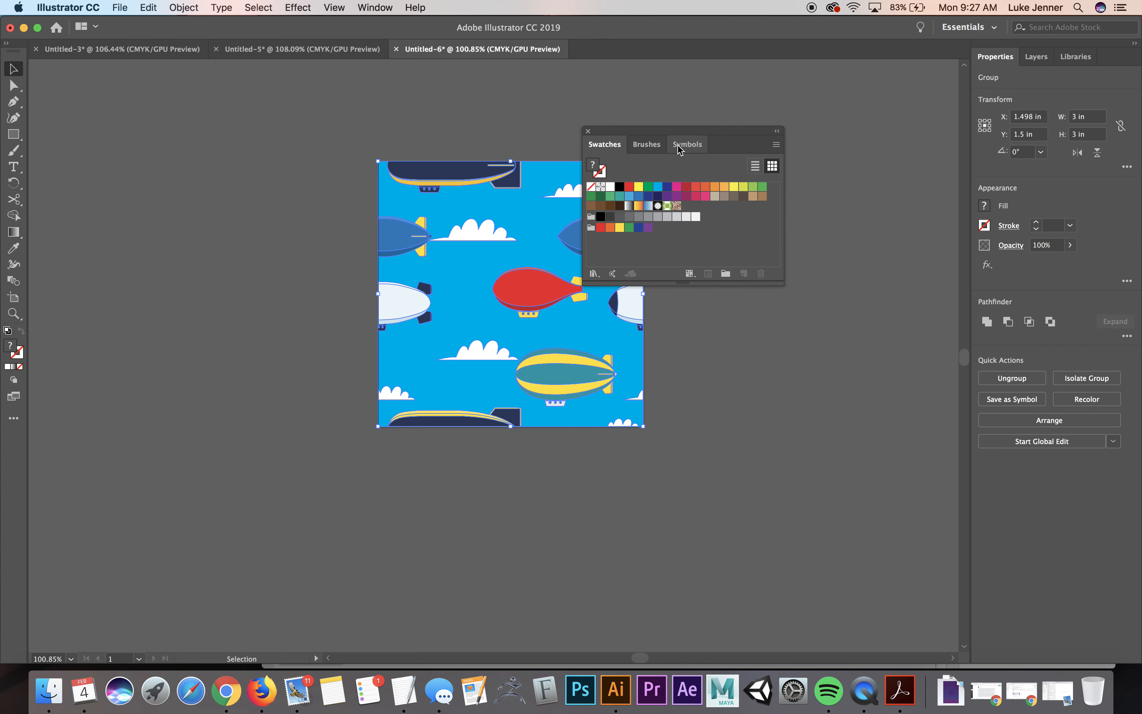
left_click_drag(731, 139, 833, 181)
left_click_drag(552, 280, 797, 248)
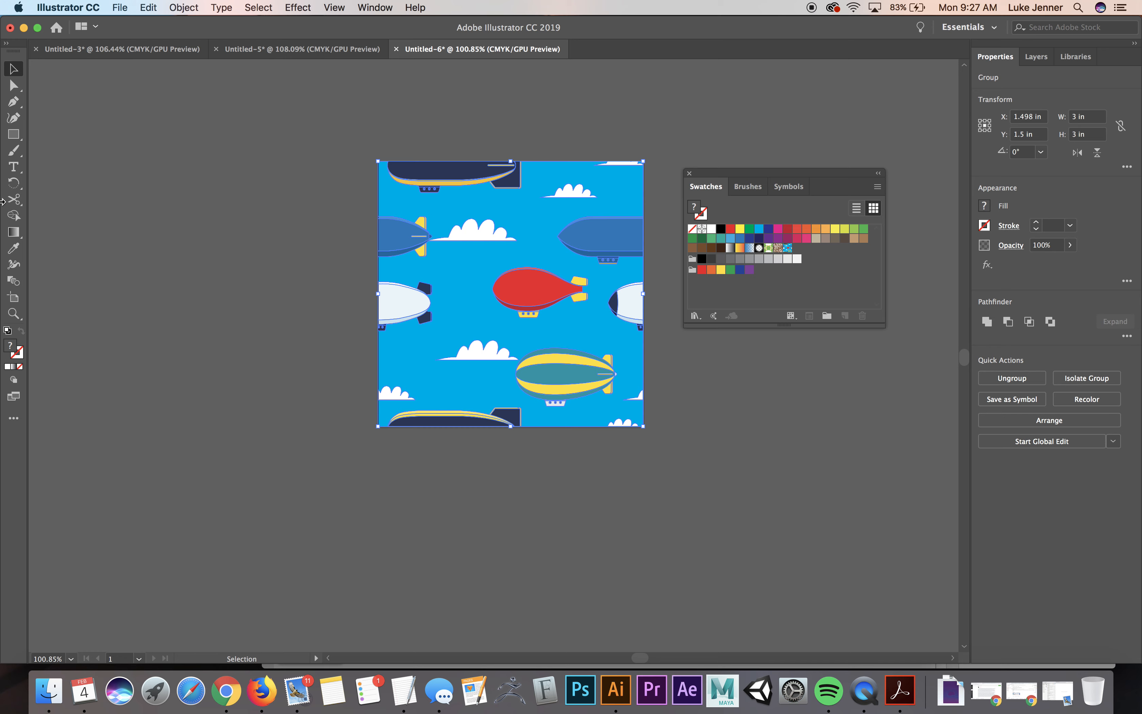
- Draw a circle about 1.49 in in diameter to the lower right of the artboard
double_click(14, 151)
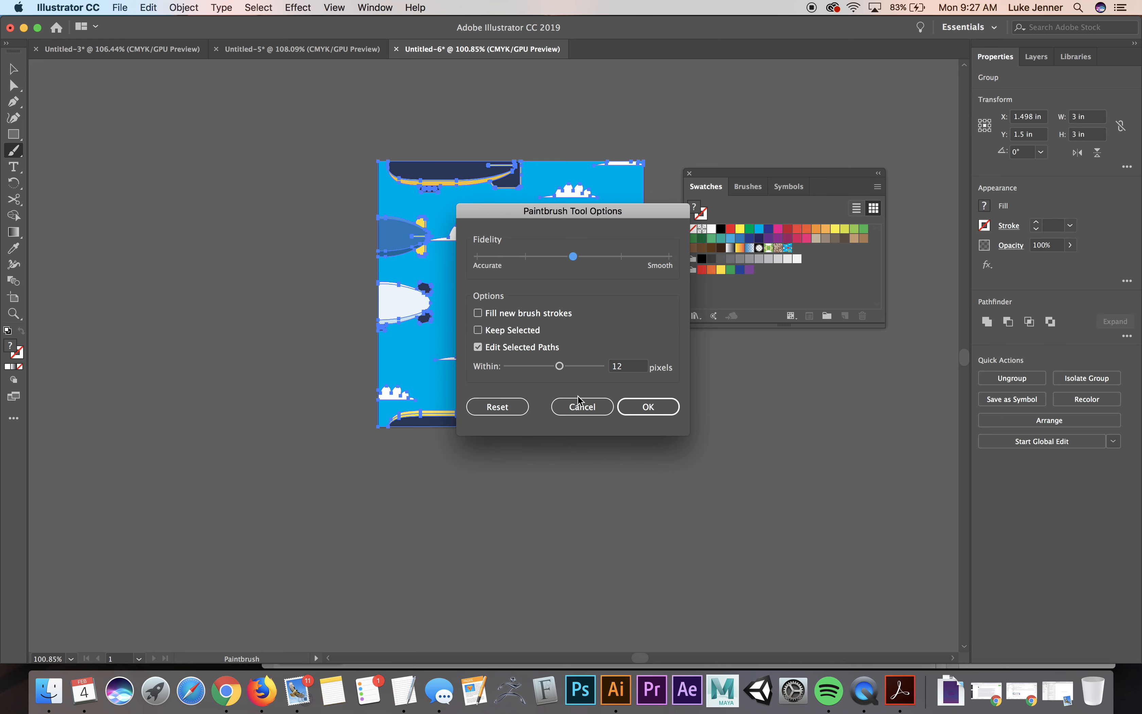
left_click(580, 399)
left_click(14, 134)
left_click(61, 151)
left_click_drag(729, 371, 861, 500)
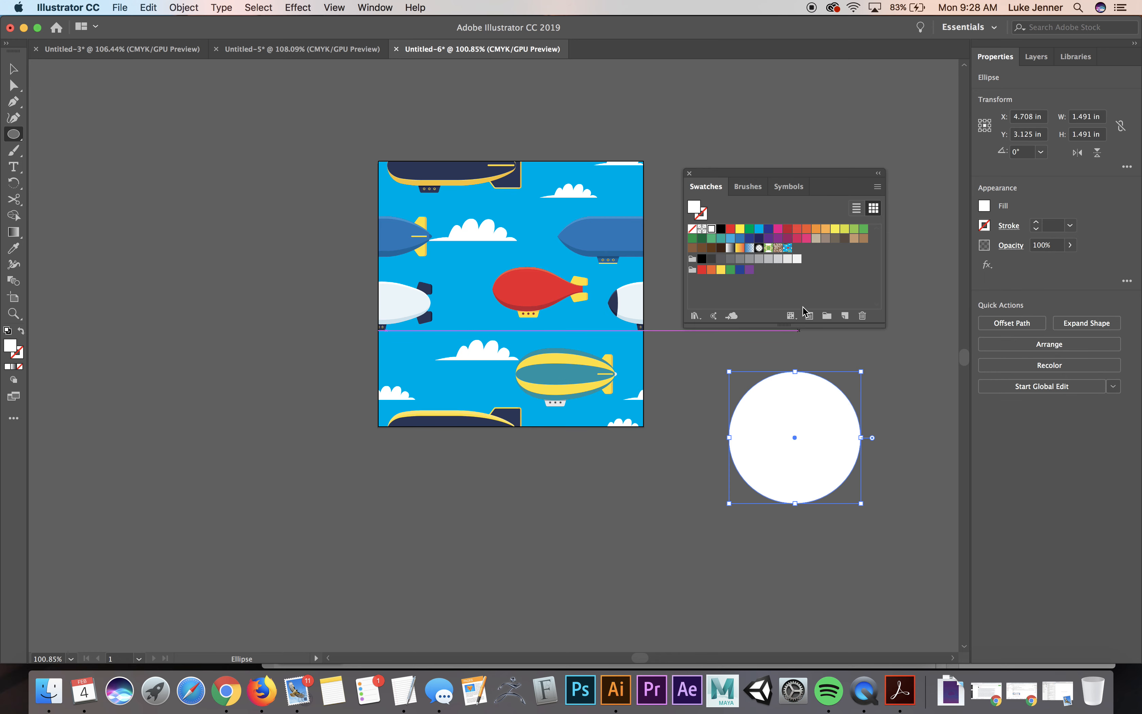
- Fill the circle with the airship pattern, move it to the artboard's lower right corner and enlarge it to about 2.14 in
left_click(788, 248)
key("v")
left_click_drag(787, 440, 698, 494)
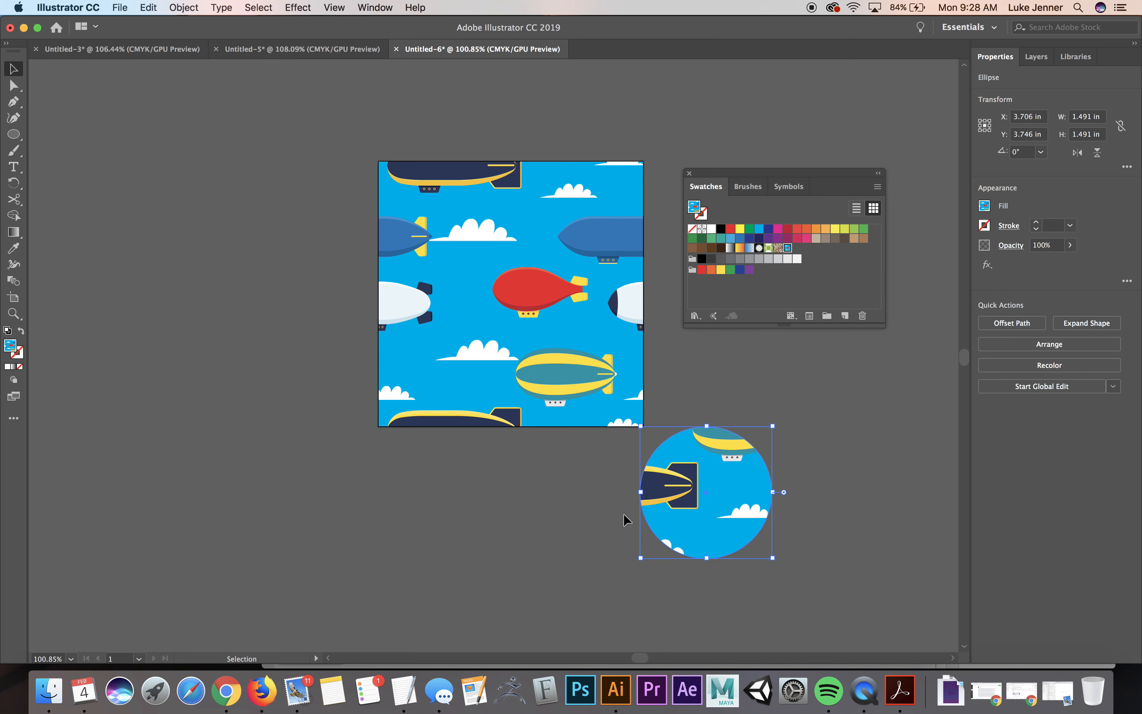
left_click_drag(772, 557, 844, 618)
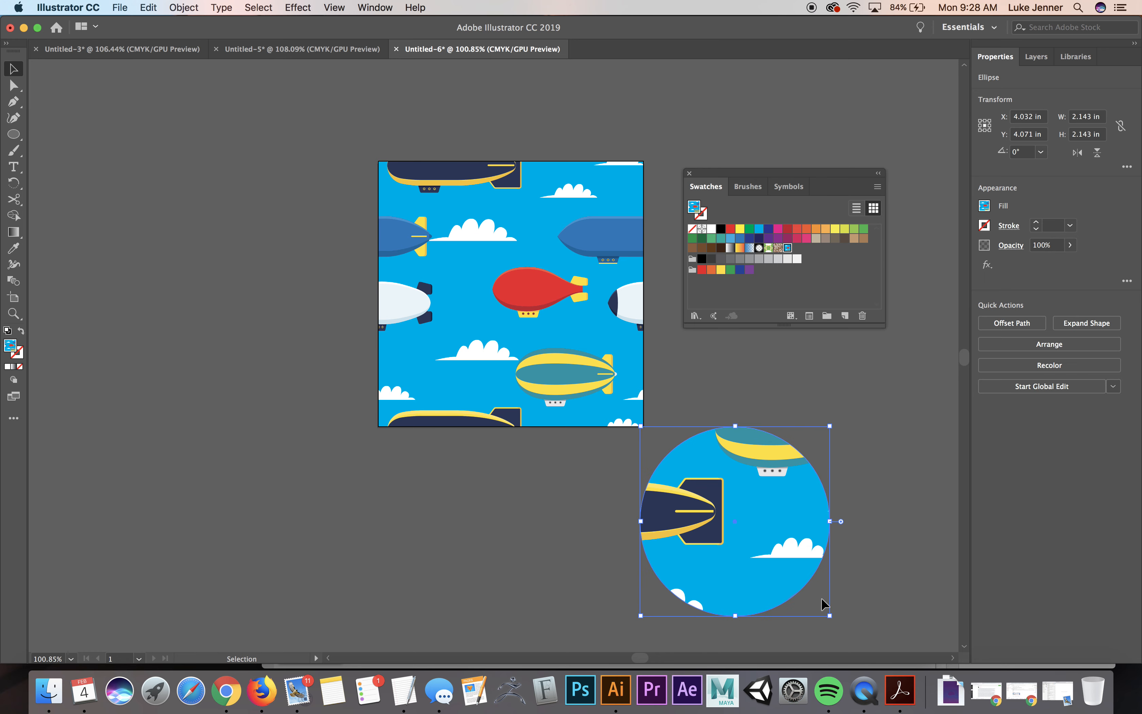
- Turn off Transform Patterns in the circle's Scale options and apply them at 100% uniform scale
right_click(860, 445)
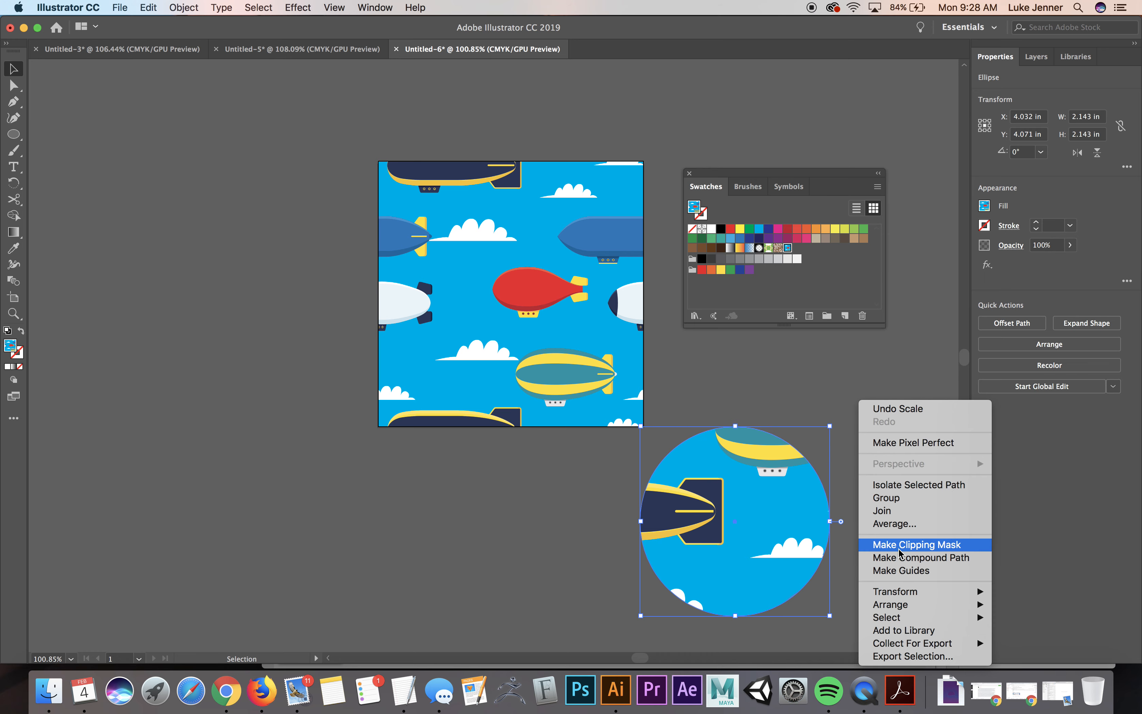
mouse_move(903, 590)
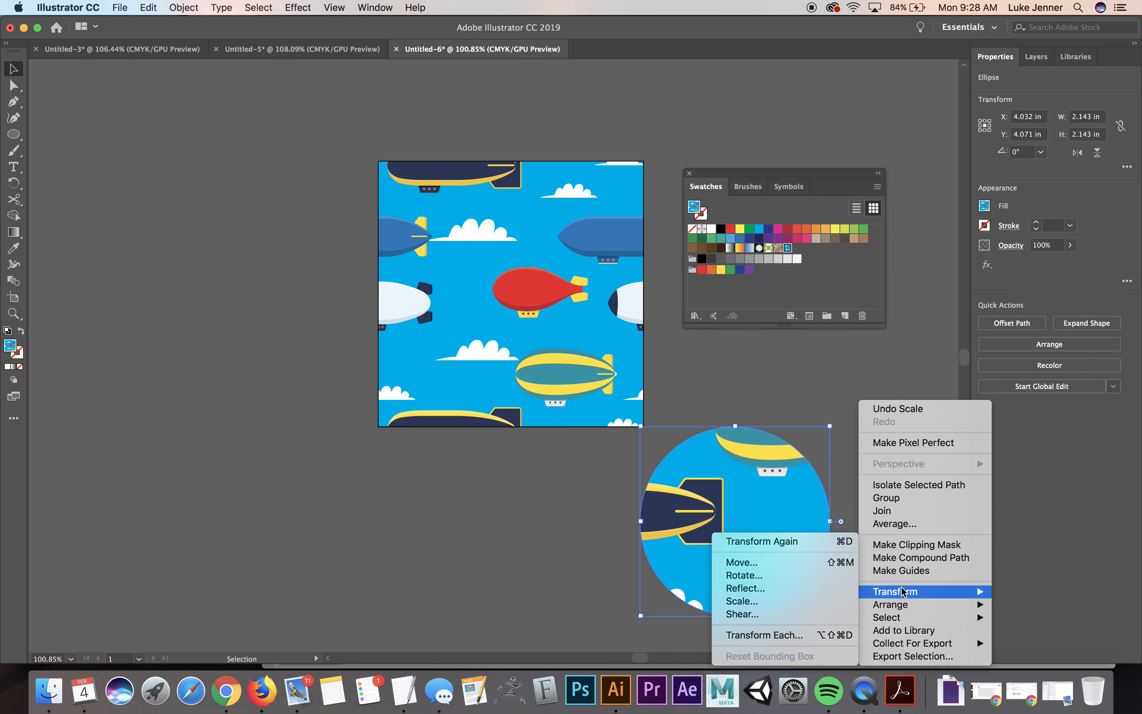
left_click(768, 602)
left_click(539, 371)
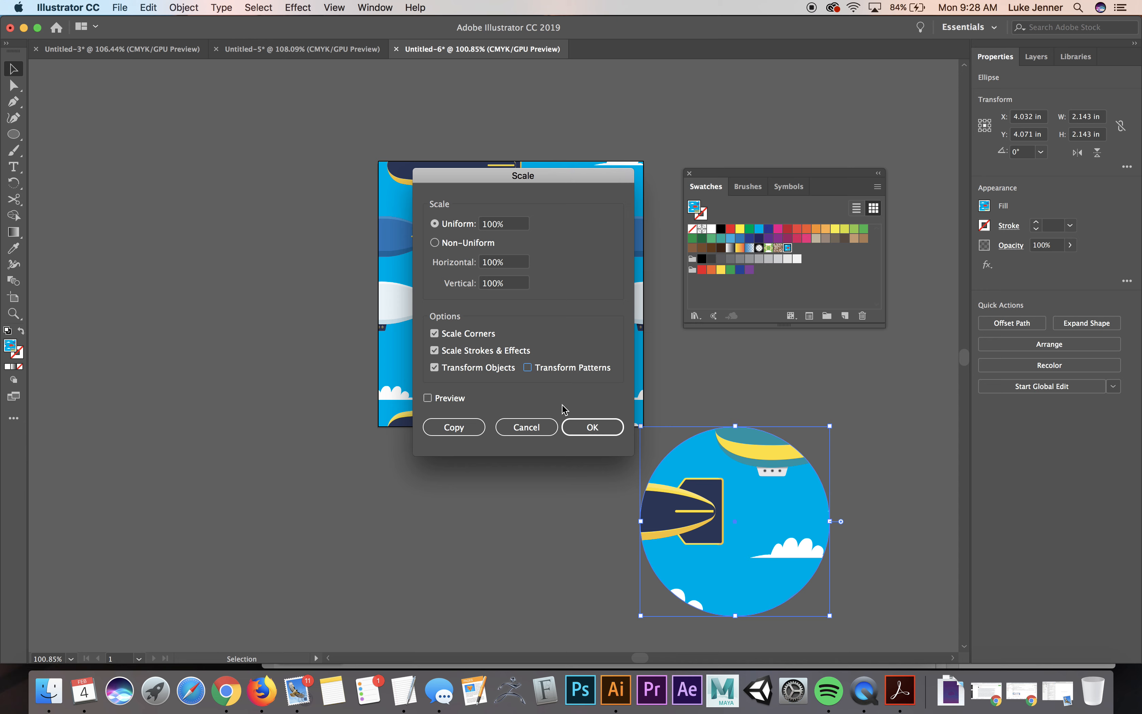
left_click(590, 428)
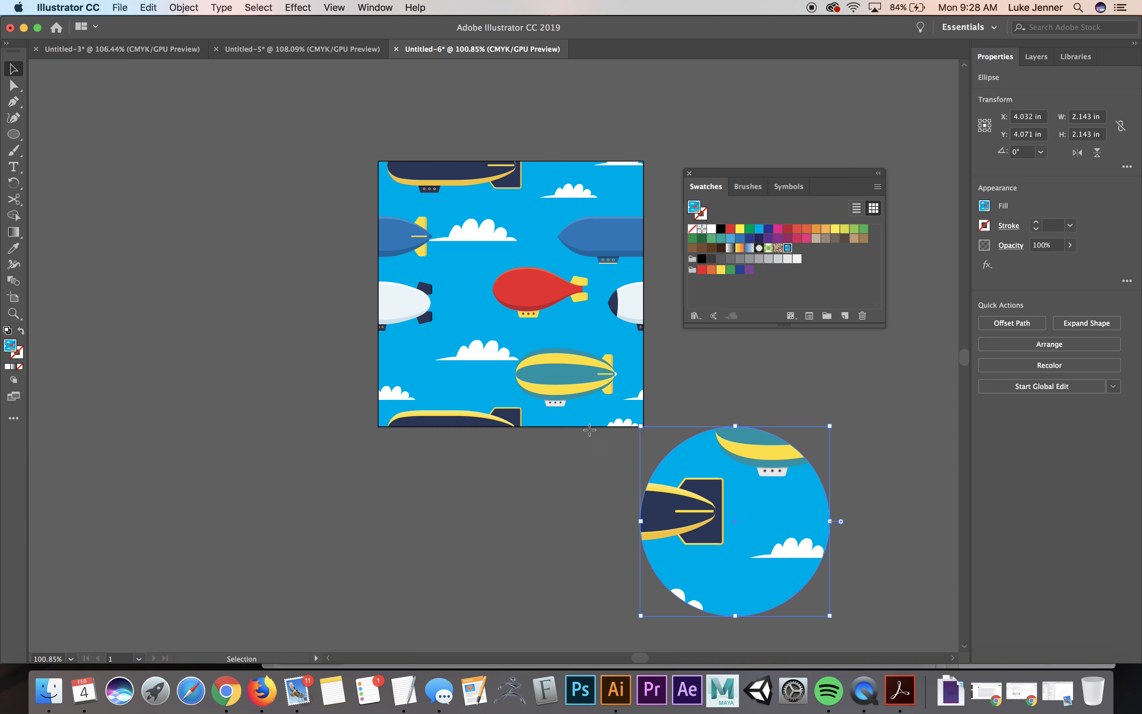
- Draw a square filled with the airship pattern across the artboard's bottom edge, to the left of the circle
left_click(478, 517)
key("m")
mouse_move(392, 568)
left_mouse_down()
mouse_move(487, 500)
mouse_move(558, 470)
left_mouse_up()
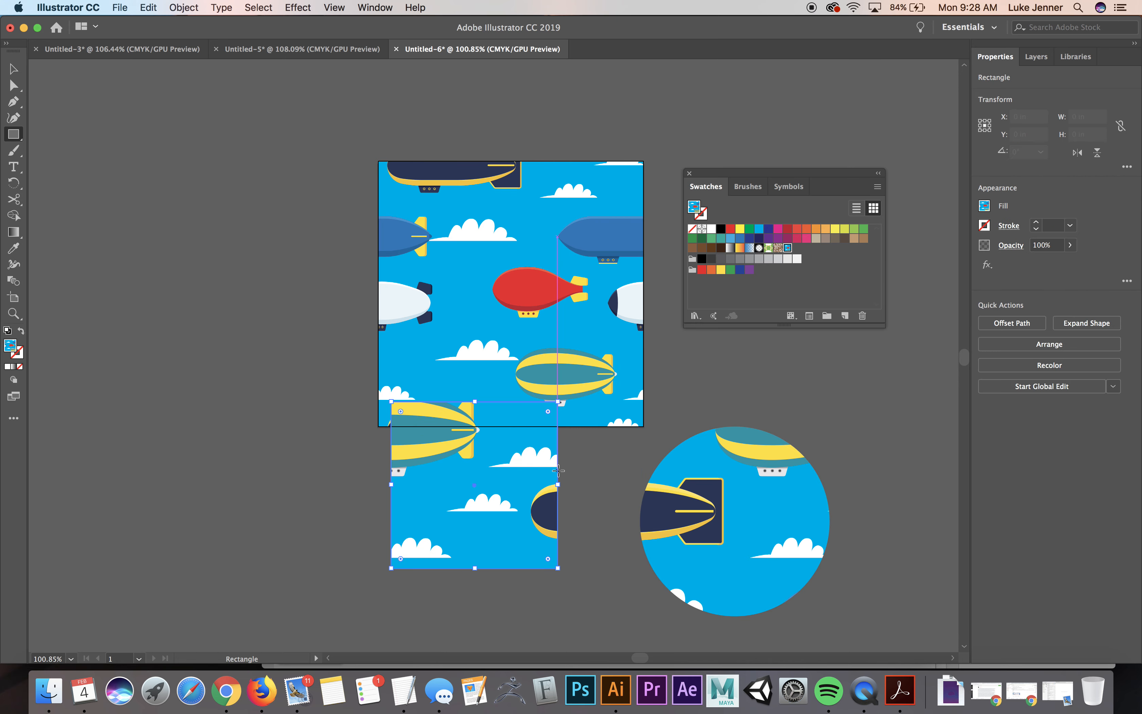
- Move the pattern-filled square off the artboard to its lower left and shrink it to about 1.61 in
key("v")
left_click_drag(478, 502, 424, 544)
left_click_drag(296, 450, 321, 474)
- Turn on Transform Patterns in the square's Scale options and apply them at 100% uniform scale
right_click(519, 400)
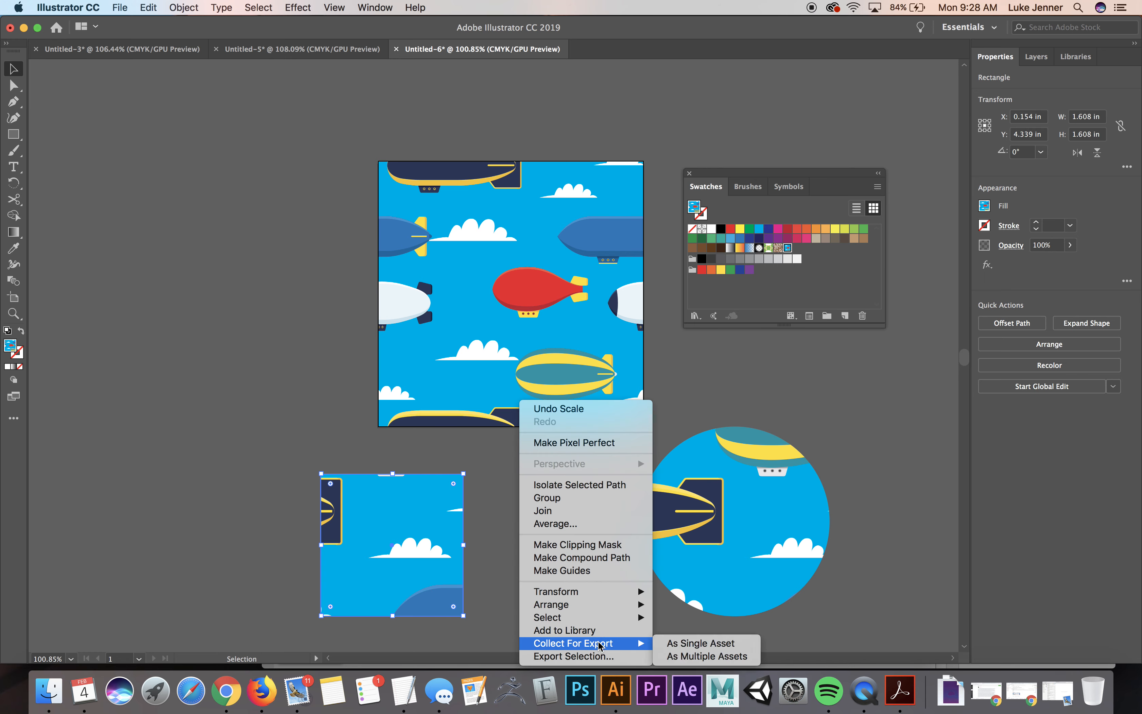
mouse_move(603, 618)
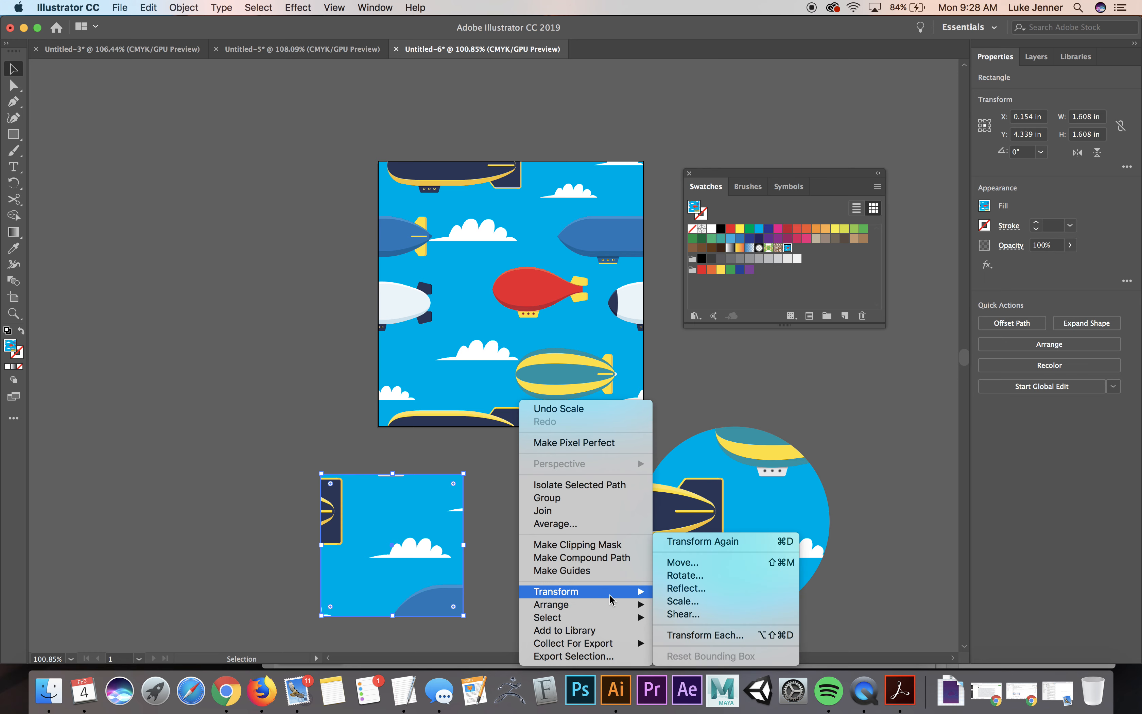
mouse_move(637, 596)
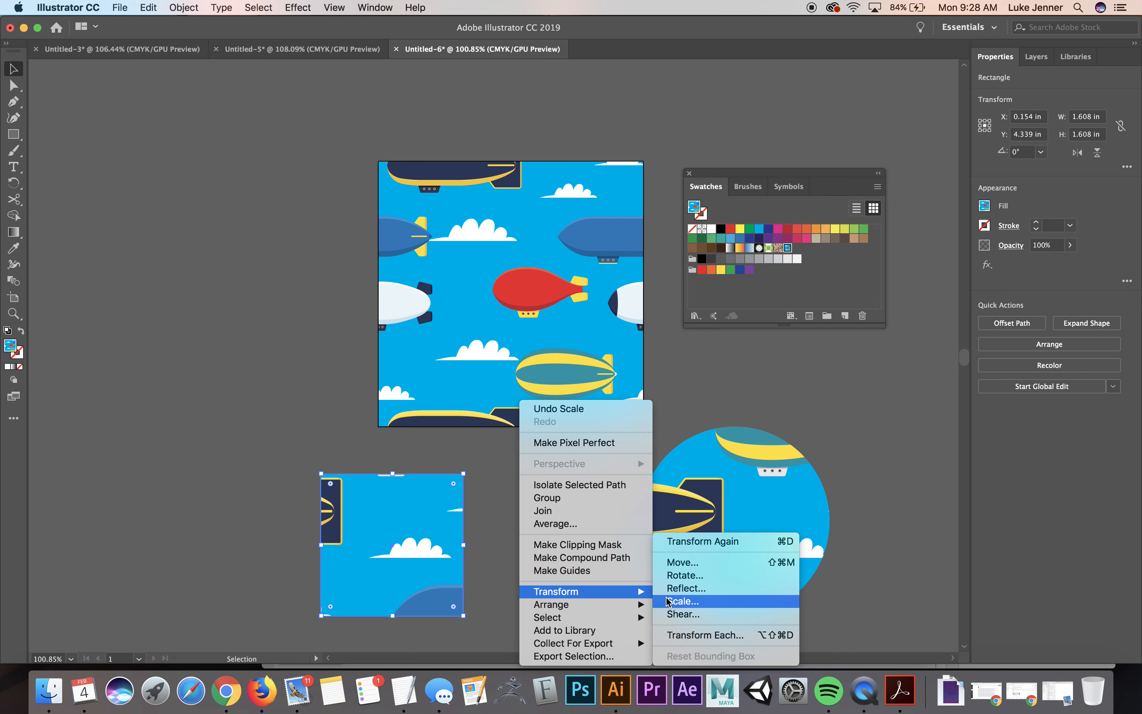
left_click(668, 600)
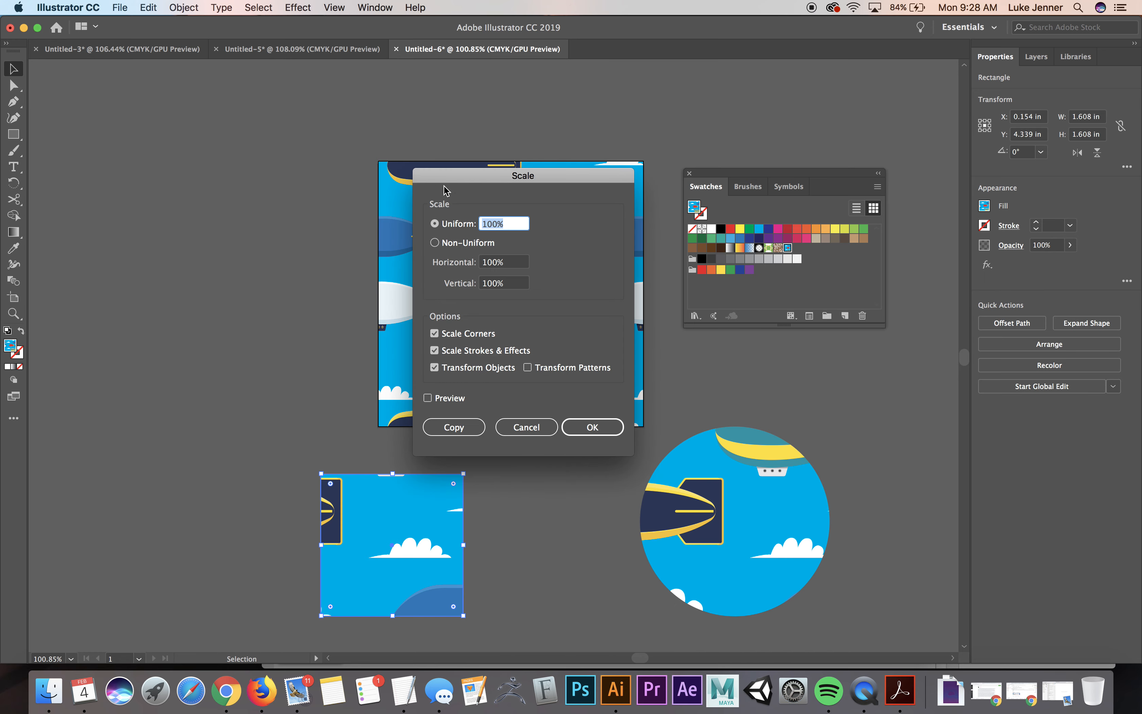
left_click(536, 373)
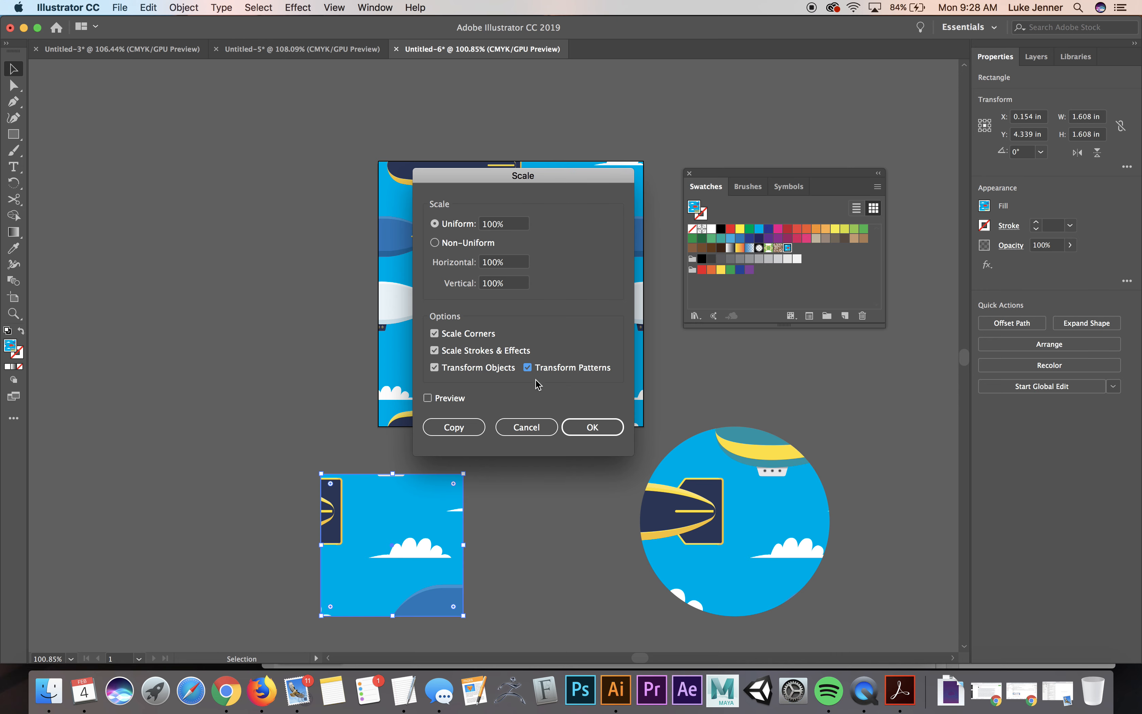
left_click(609, 427)
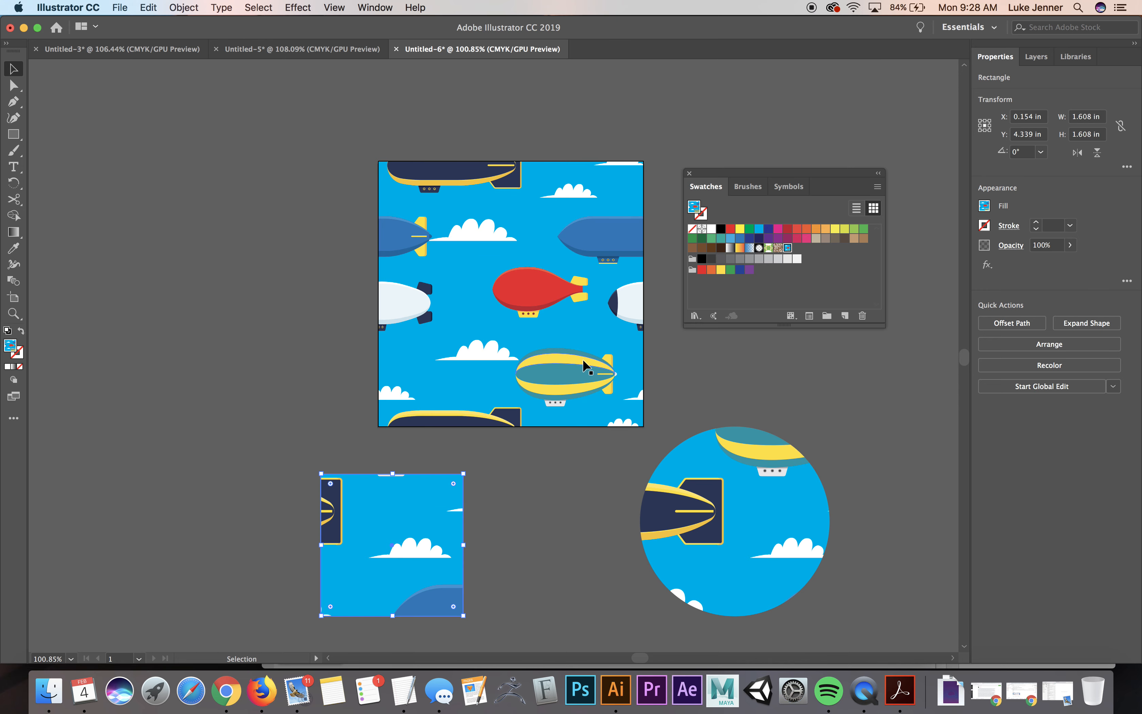
- Delete the pattern-filled test square and circle below the artboard
key("Delete")
left_click(674, 498)
key("Delete")
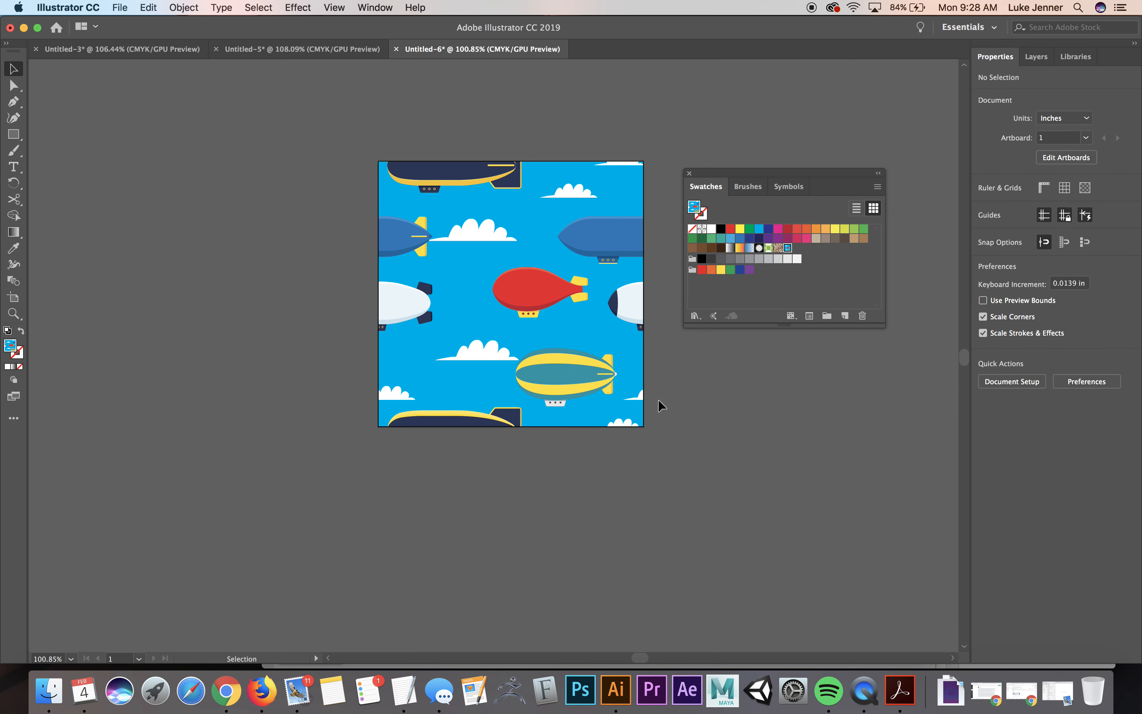